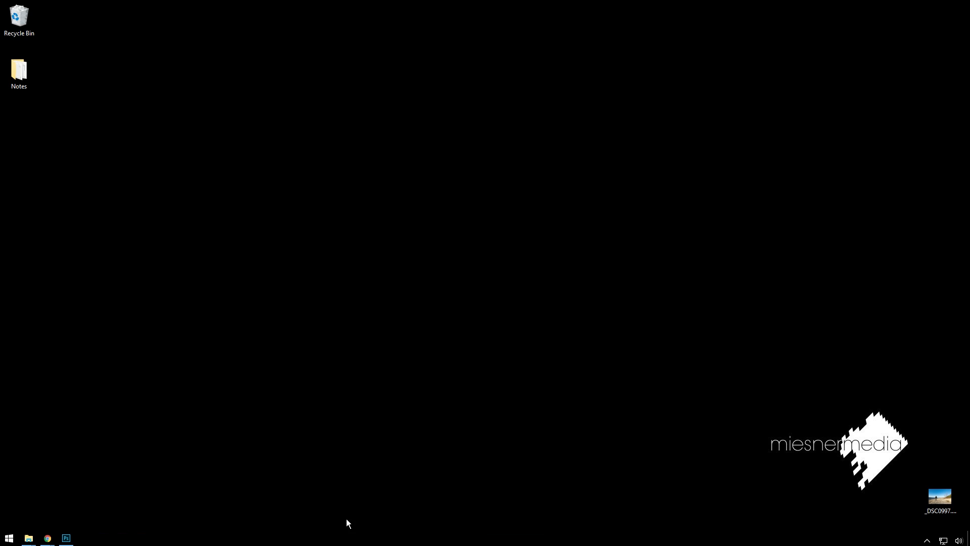
Switch to Photoshop and examine the skin and facial detail in the _DSC0108.NEF portrait
{"action": "left_click", "coordinate": [65, 538]}
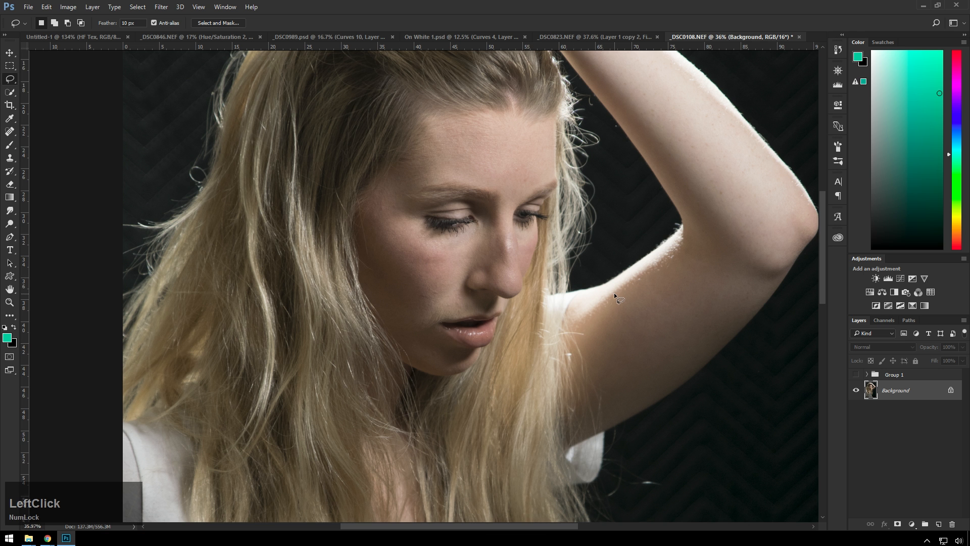
{"action": "scroll", "coordinate": [487, 189], "scroll_direction": "down", "scroll_amount": 3}
{"action": "scroll", "coordinate": [487, 194], "scroll_direction": "up", "scroll_amount": 3}
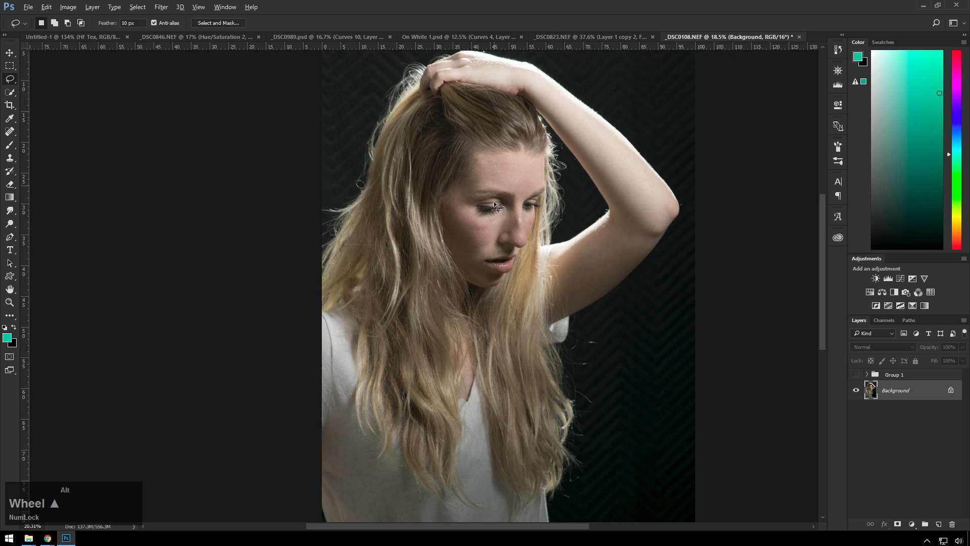
{"action": "scroll", "coordinate": [485, 189], "scroll_direction": "up", "scroll_amount": 4}
{"action": "scroll", "coordinate": [581, 212], "scroll_direction": "down", "scroll_amount": 2}
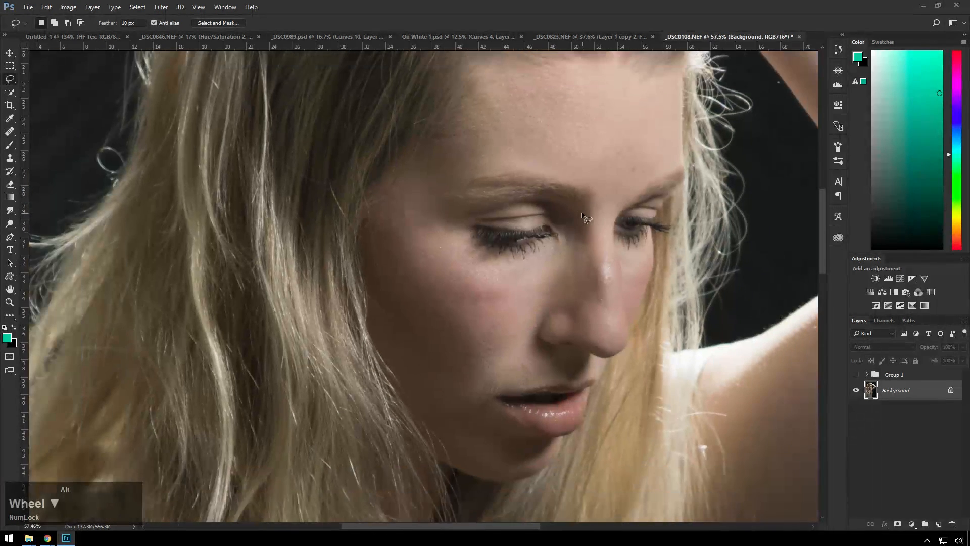
{"action": "left_click_drag", "start_coordinate": [632, 235], "coordinate": [513, 235]}
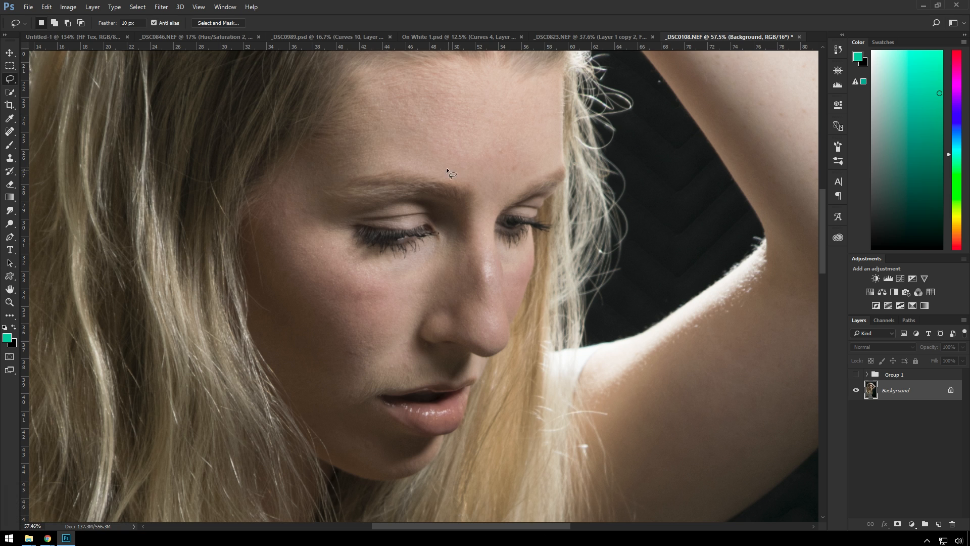
{"action": "scroll", "coordinate": [482, 198], "scroll_direction": "down", "scroll_amount": 4}
{"action": "scroll", "coordinate": [482, 198], "scroll_direction": "up", "scroll_amount": 4}
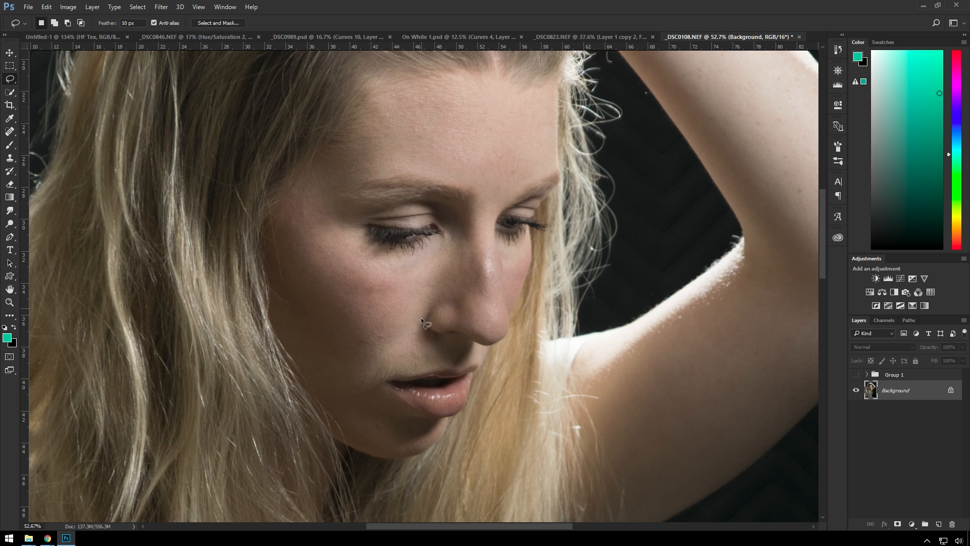
Duplicate the Background layer twice and hide the upper copy
{"action": "key", "text": "v"}
{"action": "left_click", "coordinate": [910, 396]}
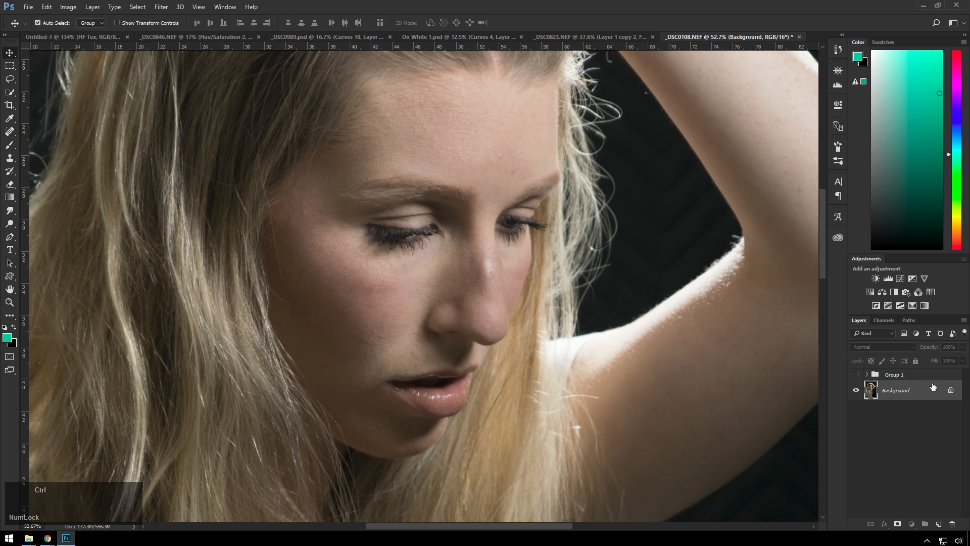
{"action": "key", "text": "ctrl+j"}
{"action": "key", "text": "ctrl+j"}
{"action": "left_click", "coordinate": [856, 390]}
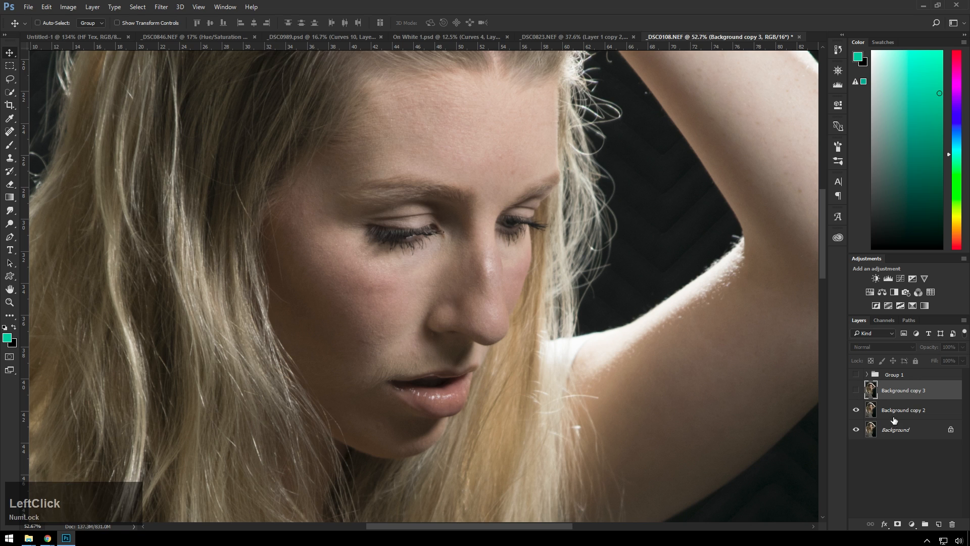
Apply a Gaussian Blur with a 2.5-pixel radius to the Background copy 2 layer
{"action": "left_click", "coordinate": [895, 406]}
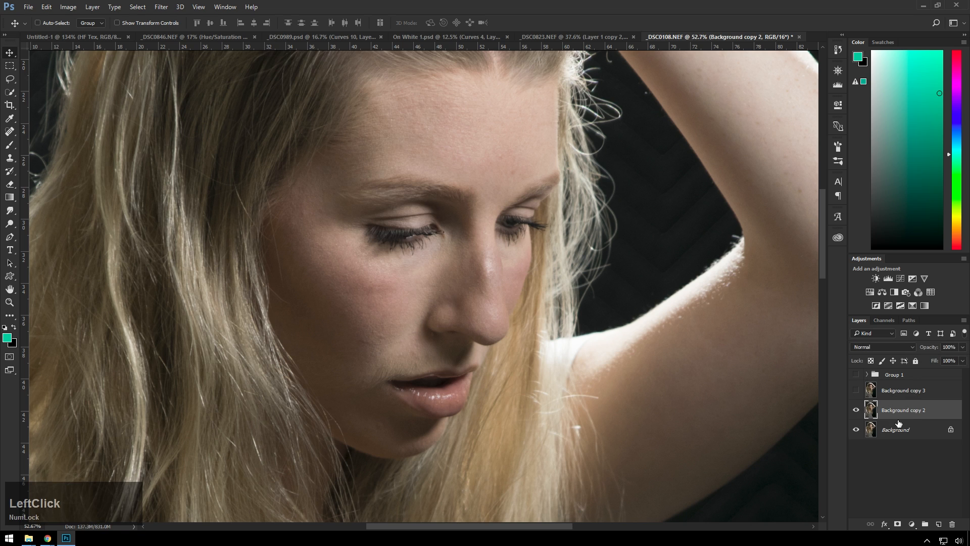
{"action": "left_click", "coordinate": [170, 6]}
{"action": "left_click", "coordinate": [192, 117]}
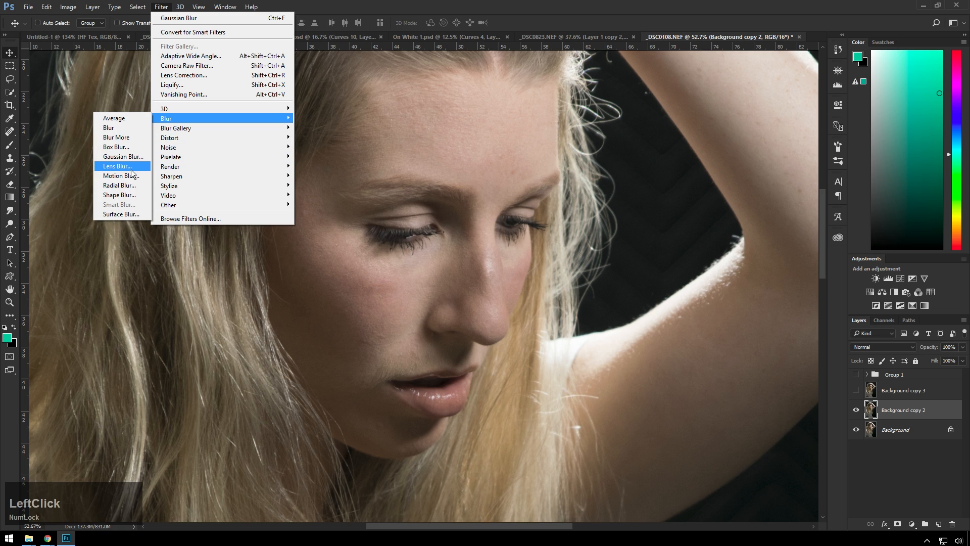
{"action": "left_click", "coordinate": [126, 156]}
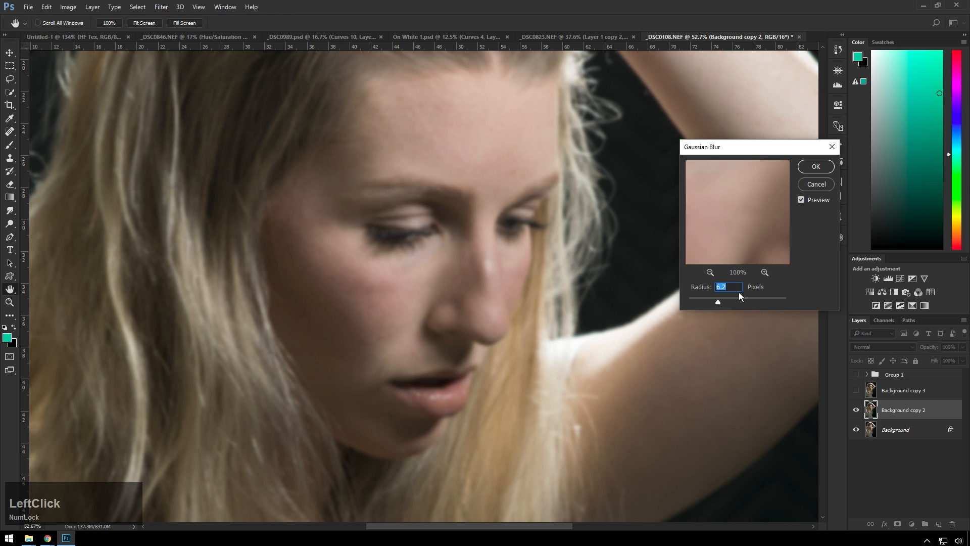
{"action": "left_click_drag", "start_coordinate": [718, 302], "coordinate": [705, 302]}
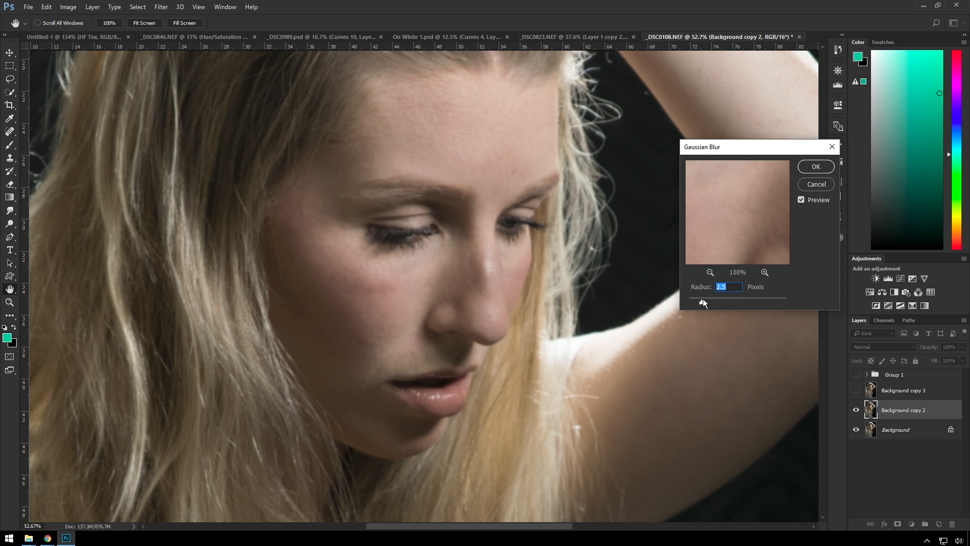
{"action": "left_click", "coordinate": [816, 167]}
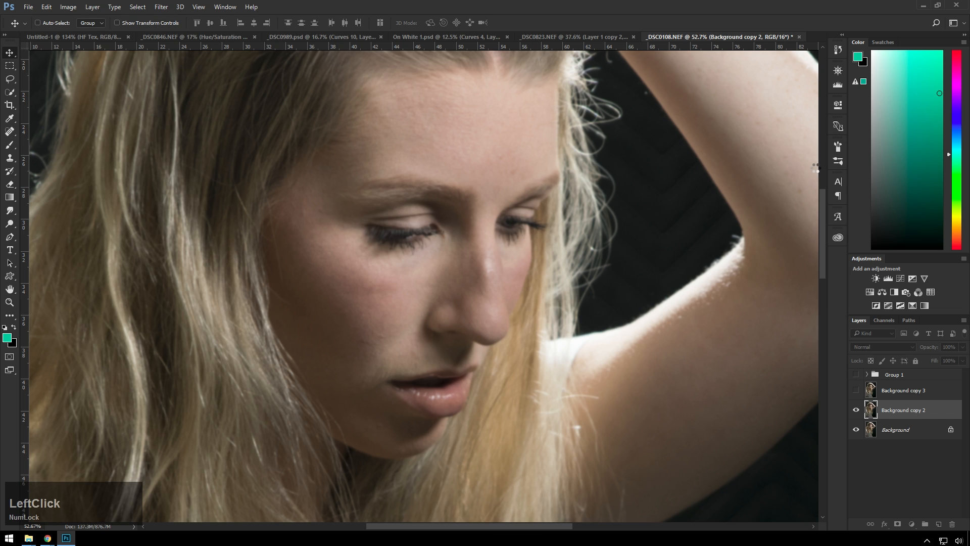
Show Background copy 3 and set up Apply Image on it with Background copy 2 as source, Subtract blending, scale 2 and offset 128
{"action": "left_click", "coordinate": [891, 395]}
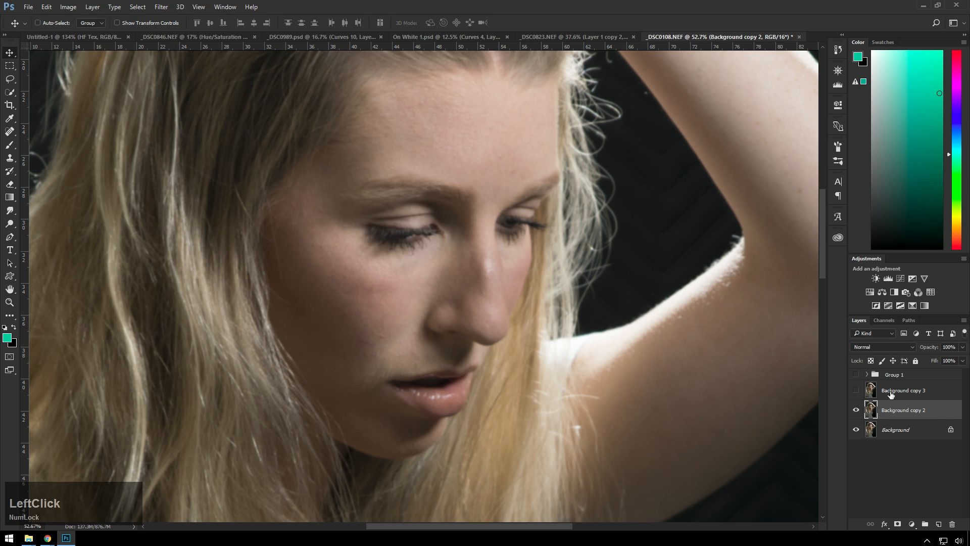
{"action": "left_click", "coordinate": [856, 390]}
{"action": "left_click", "coordinate": [68, 7]}
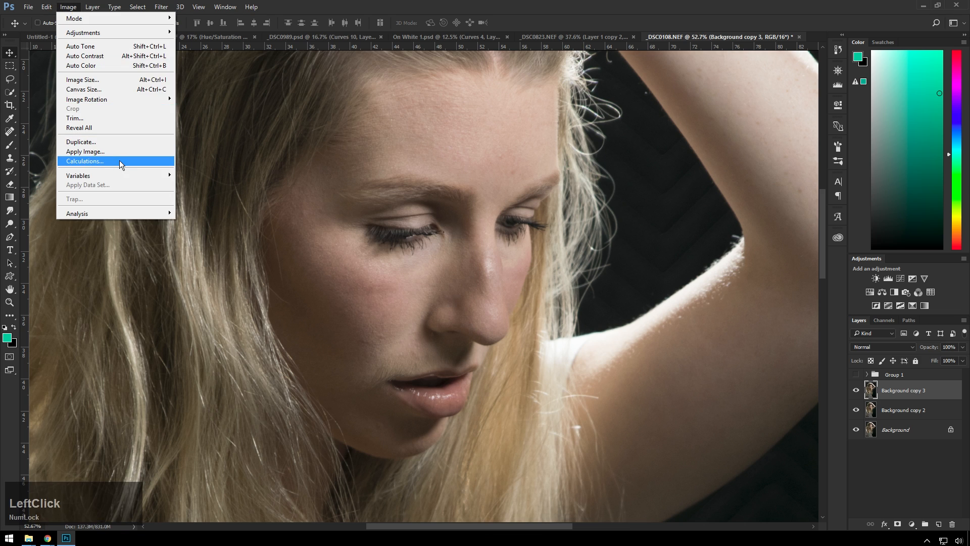
{"action": "left_click", "coordinate": [109, 150]}
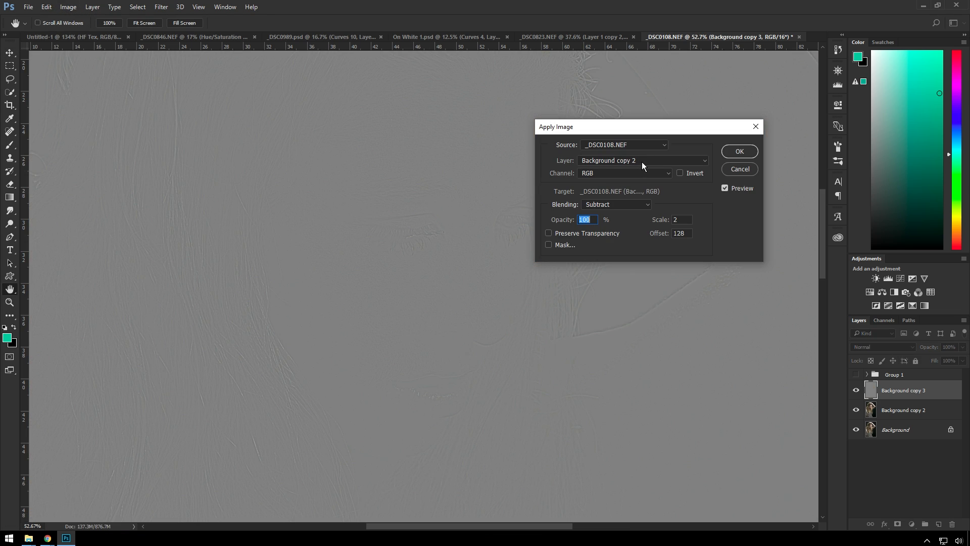
{"action": "left_click", "coordinate": [636, 160]}
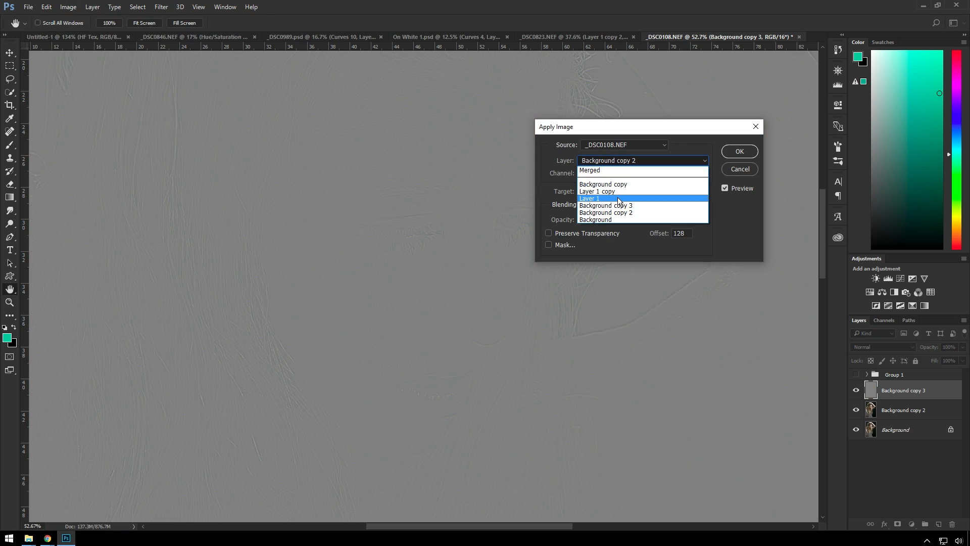
{"action": "left_click", "coordinate": [634, 212]}
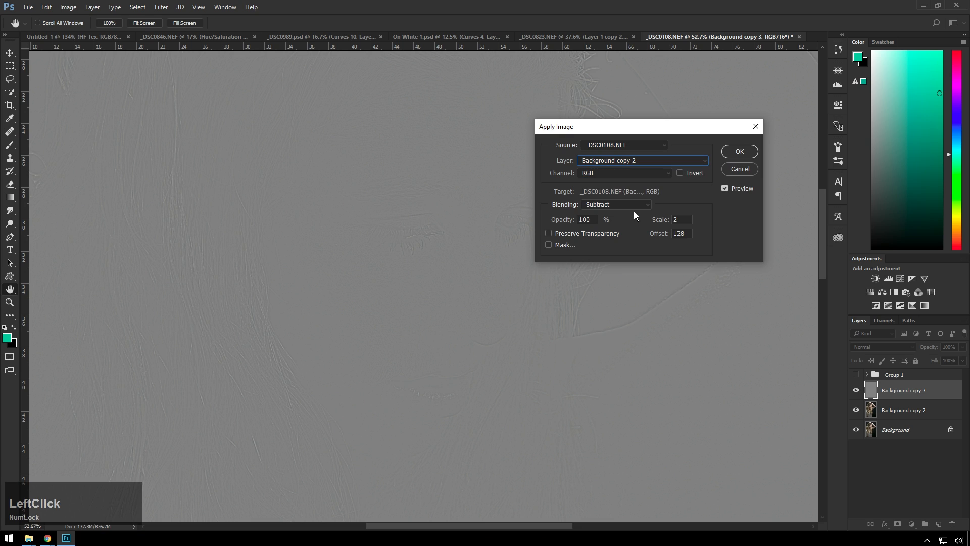
Try an Apply Image offset of 0 and restore the offset to 128
{"action": "left_click", "coordinate": [687, 233]}
{"action": "type", "text": "0"}
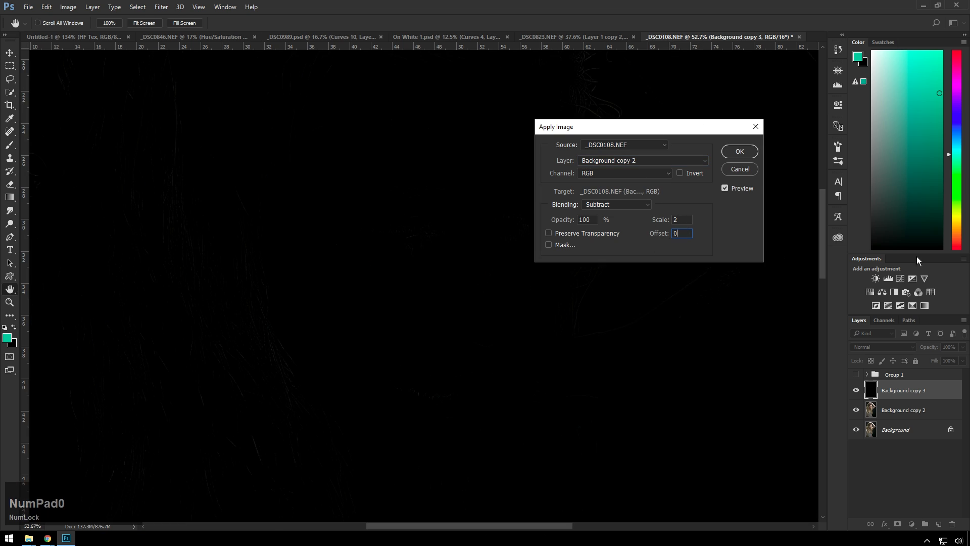
{"action": "left_click", "coordinate": [584, 232]}
{"action": "type", "text": "128"}
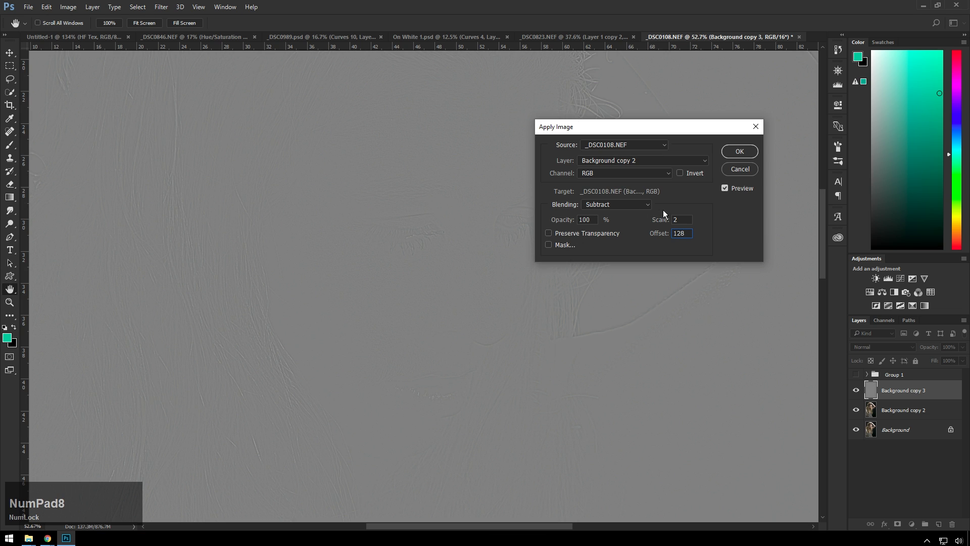
{"action": "left_click", "coordinate": [737, 211]}
Confirm the Apply Image settings and set the Background copy 3 layer's blend mode to Linear Light
{"action": "left_click", "coordinate": [739, 152]}
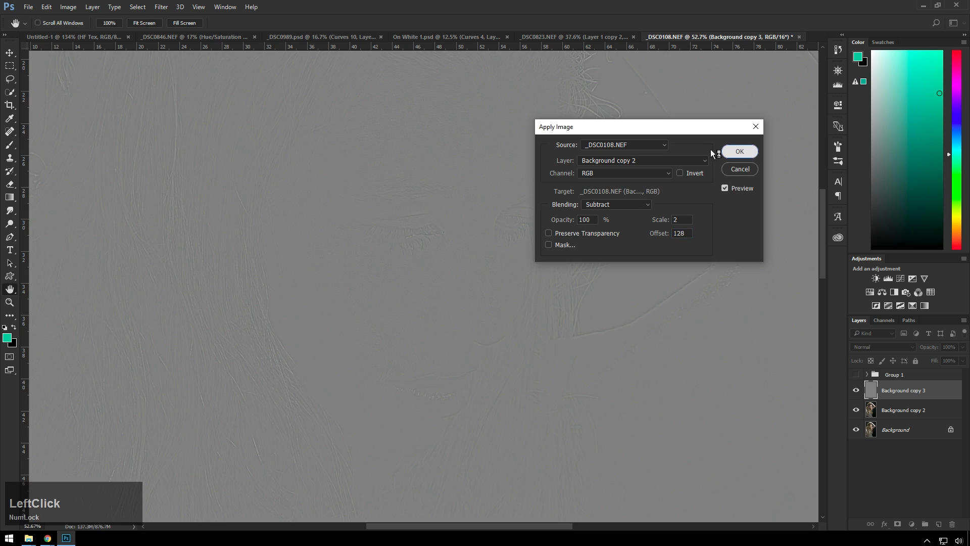
{"action": "left_click", "coordinate": [894, 348]}
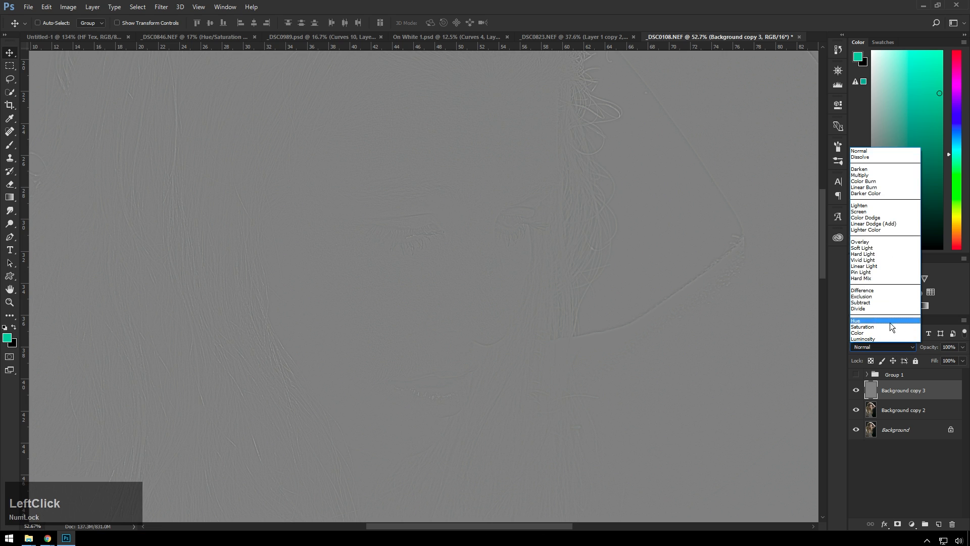
{"action": "left_click", "coordinate": [878, 266]}
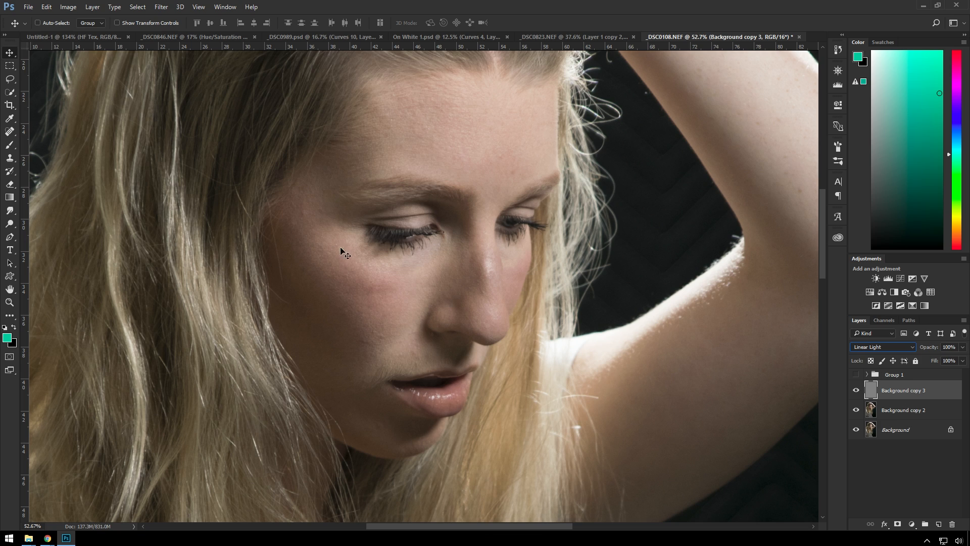
Rename the Background copy 2 layer as Blur
{"action": "left_click", "coordinate": [863, 407]}
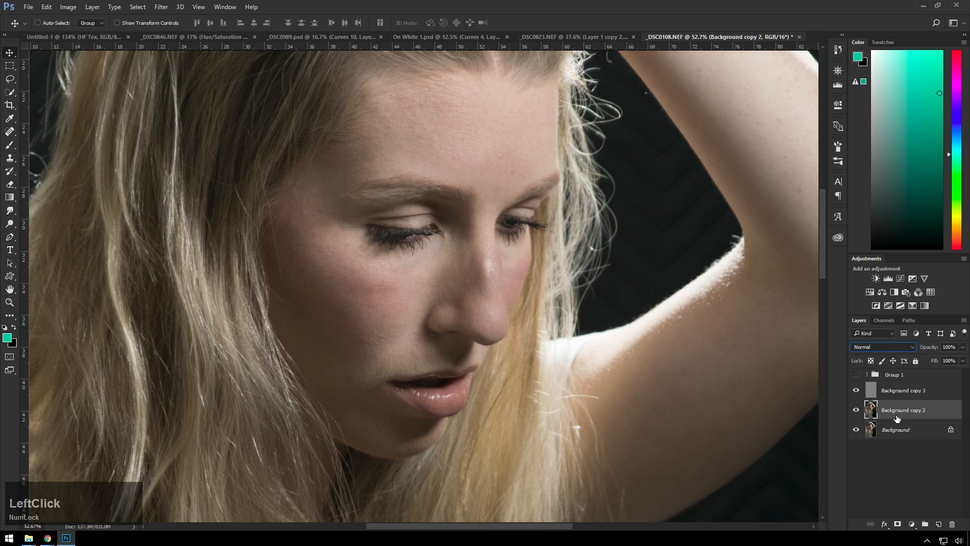
{"action": "double_click", "coordinate": [900, 410]}
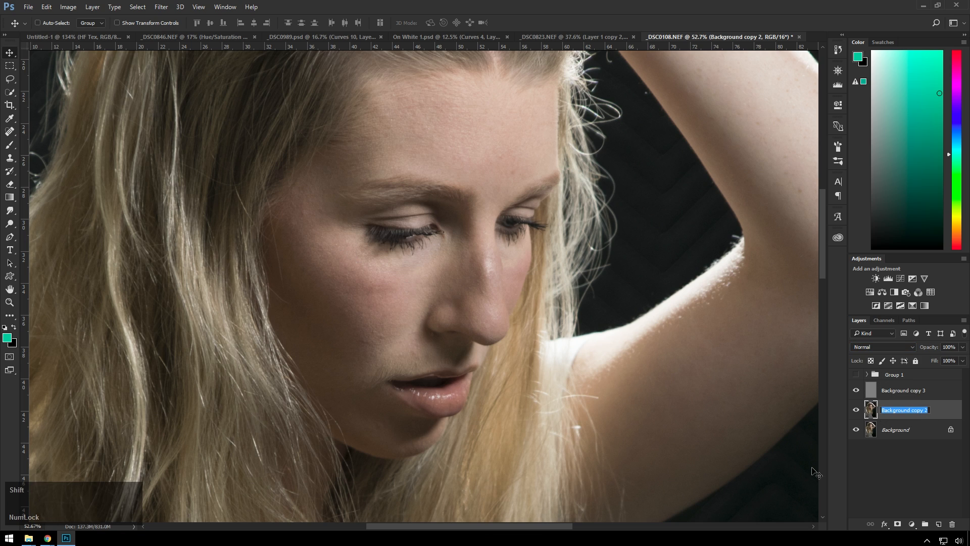
{"action": "type", "text": "Blur"}
{"action": "key", "text": "Return"}
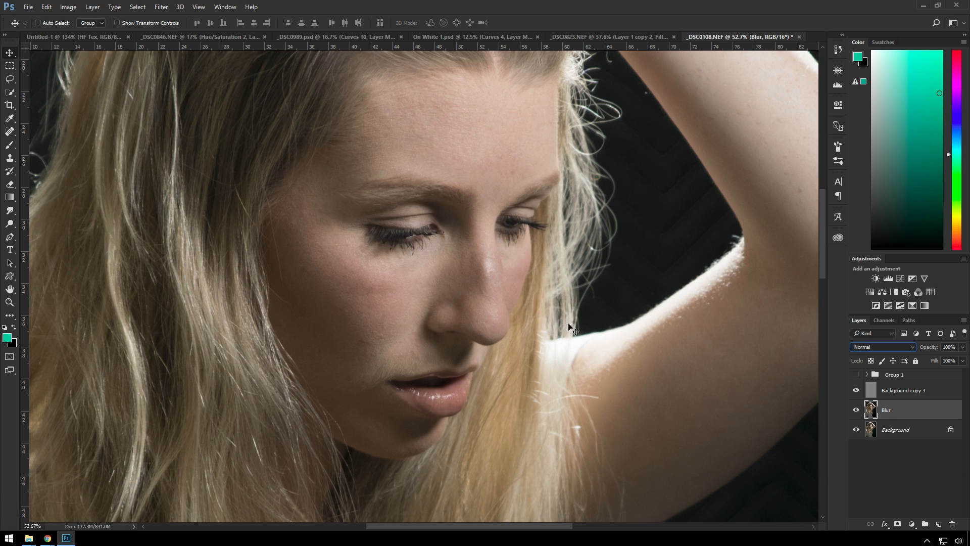
Select the forehead skin between the hairline and the eyebrows with the Lasso tool on the Blur layer
{"action": "key", "text": "l"}
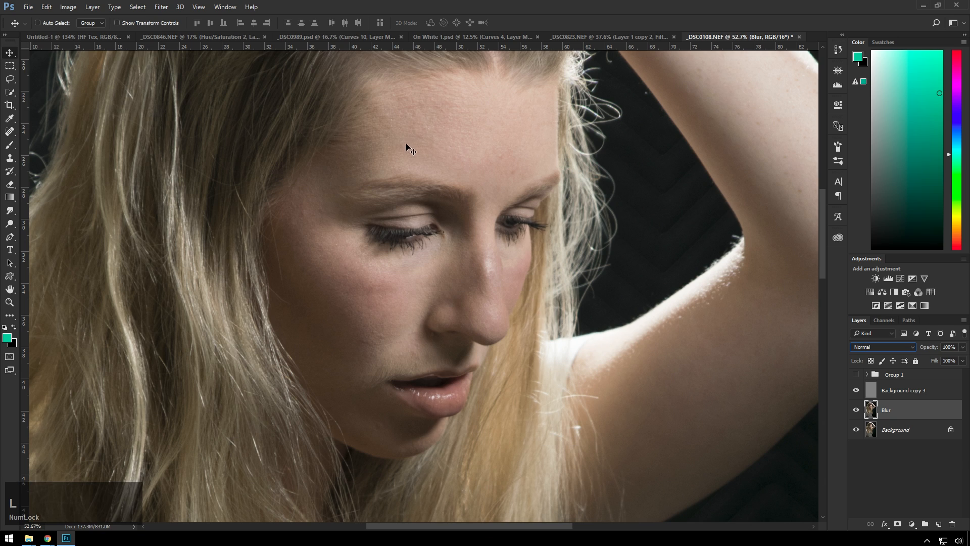
{"action": "left_click", "coordinate": [395, 128]}
{"action": "key", "text": "l"}
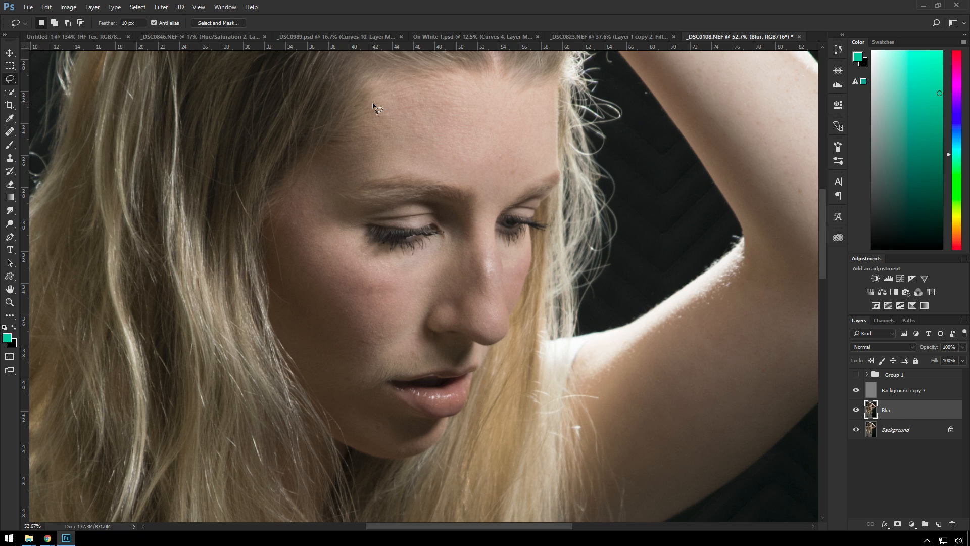
{"action": "mouse_move", "coordinate": [382, 86]}
{"action": "left_mouse_down"}
{"action": "mouse_move", "coordinate": [372, 148]}
{"action": "mouse_move", "coordinate": [383, 126]}
{"action": "mouse_move", "coordinate": [380, 149]}
{"action": "mouse_move", "coordinate": [497, 187]}
{"action": "left_mouse_up"}
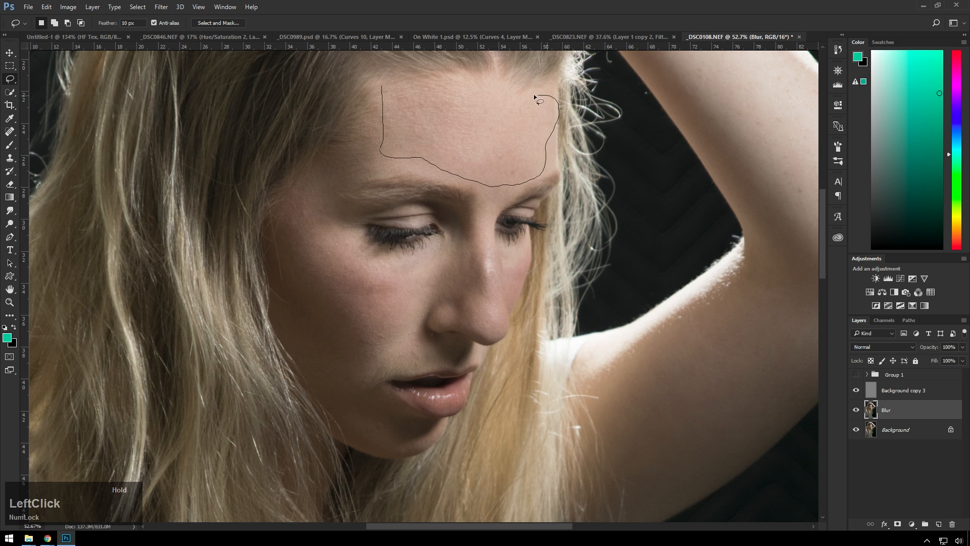
{"action": "left_click_drag", "start_coordinate": [433, 96], "coordinate": [382, 89]}
{"action": "left_click", "coordinate": [169, 7]}
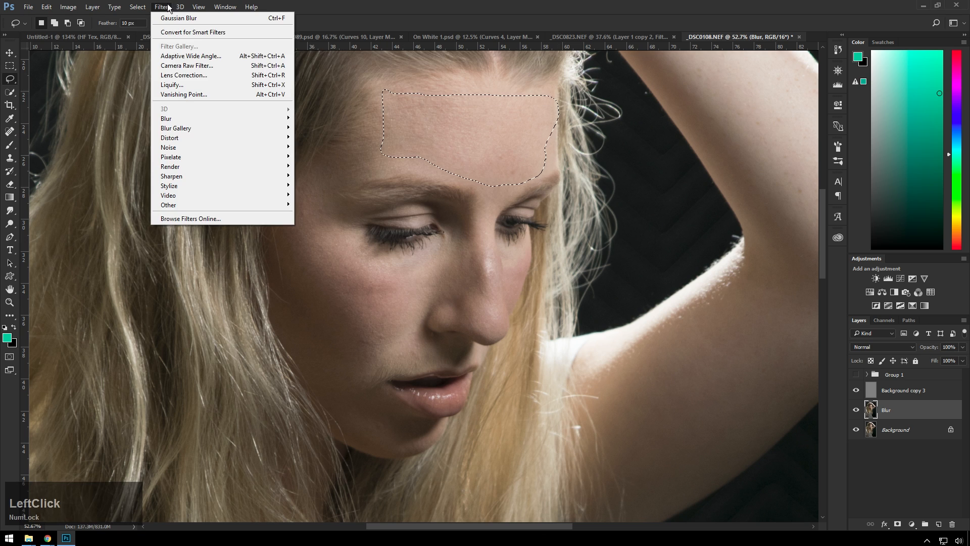
{"action": "mouse_move", "coordinate": [210, 118]}
{"action": "left_click", "coordinate": [128, 156]}
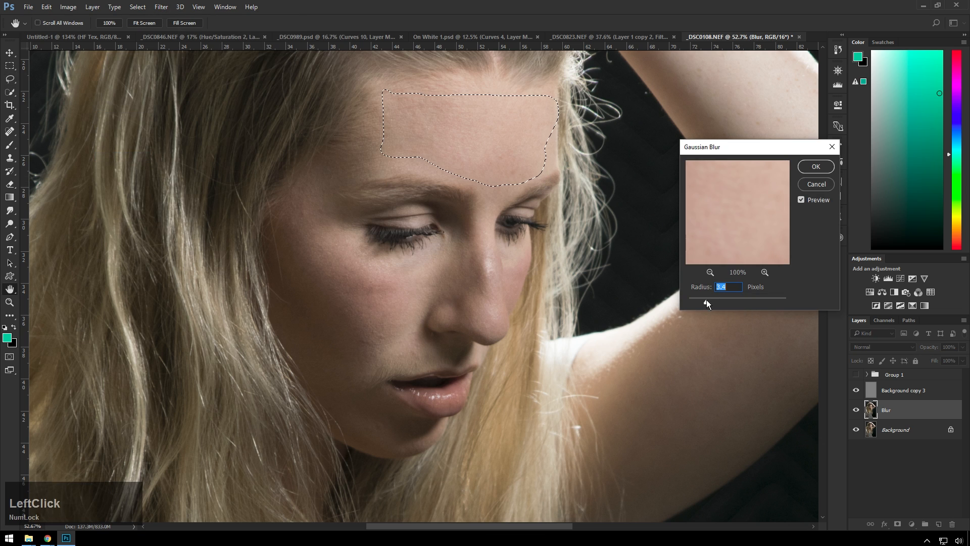
{"action": "left_click_drag", "start_coordinate": [706, 302], "coordinate": [694, 302]}
Apply a Gaussian Blur with a radius of 5.0 pixels to the forehead selection on the Blur layer
{"action": "scroll", "coordinate": [472, 143], "scroll_direction": "up", "scroll_amount": 2}
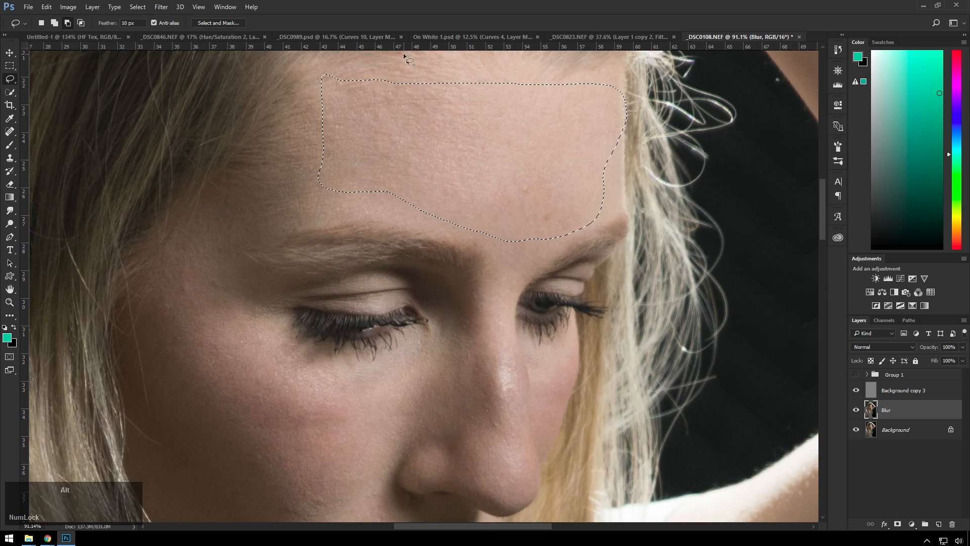
{"action": "scroll", "coordinate": [404, 56], "scroll_direction": "up", "scroll_amount": 1}
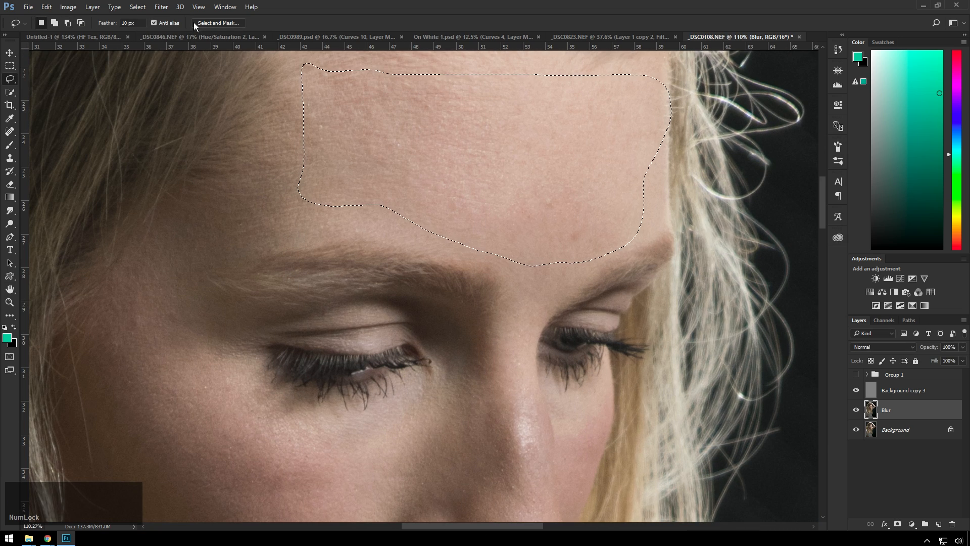
{"action": "left_click", "coordinate": [164, 14]}
{"action": "mouse_move", "coordinate": [182, 119]}
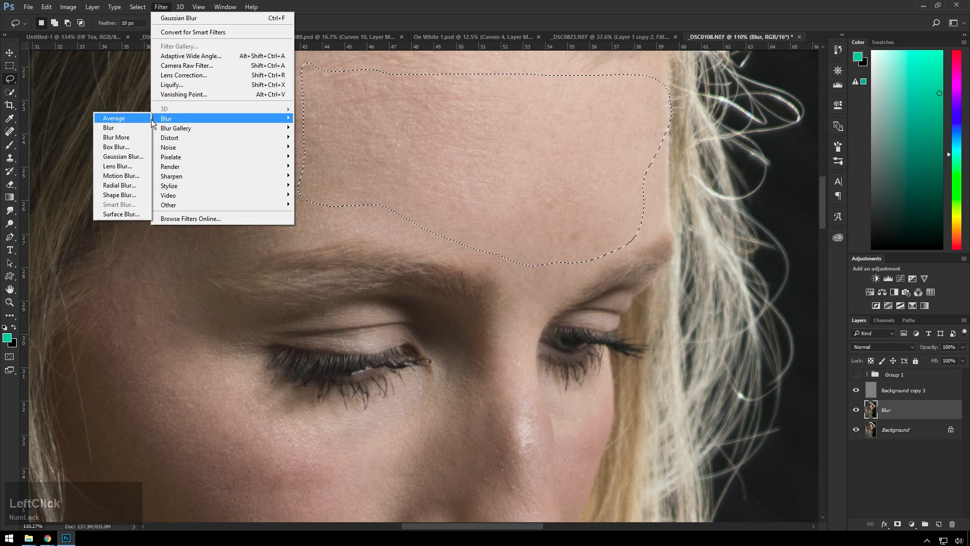
{"action": "left_click", "coordinate": [134, 156]}
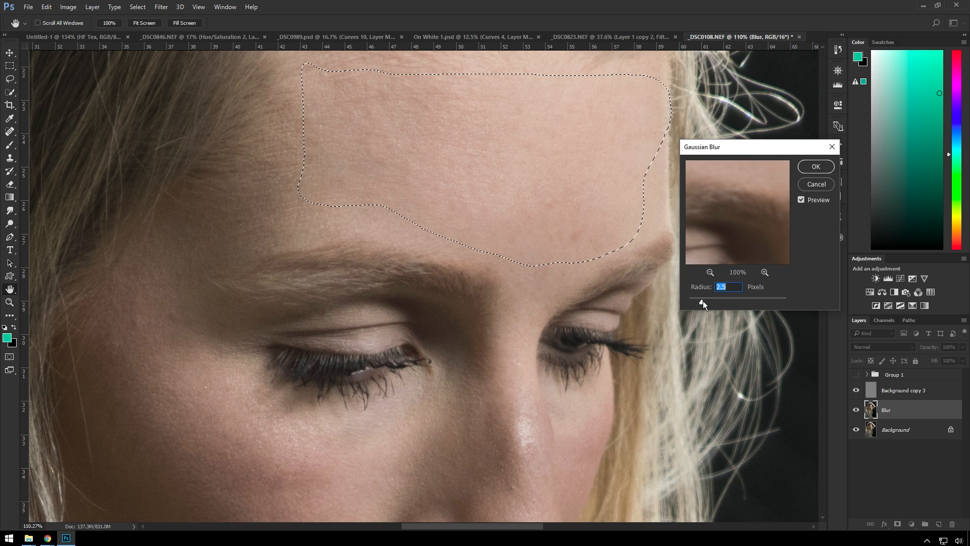
{"action": "left_click_drag", "start_coordinate": [702, 301], "coordinate": [731, 296]}
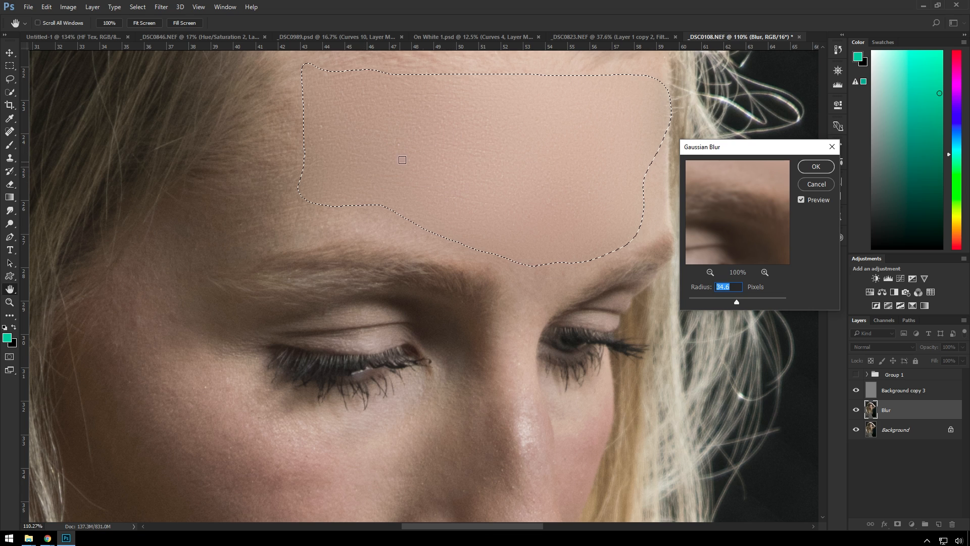
{"action": "left_click_drag", "start_coordinate": [751, 302], "coordinate": [715, 301]}
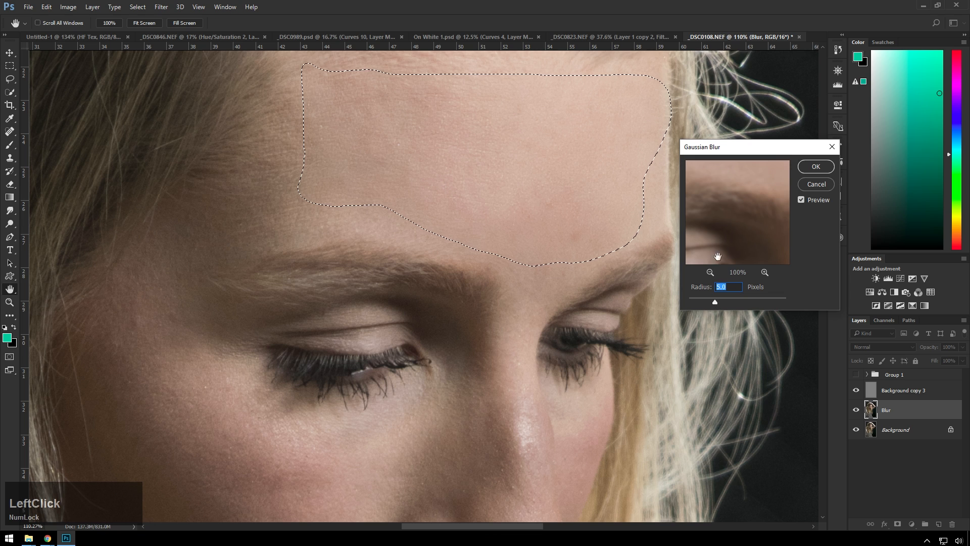
{"action": "left_click", "coordinate": [810, 165]}
Lasso the shaded side of the forehead beside the hair, repeat the Gaussian Blur on it and deselect
{"action": "key", "text": "l"}
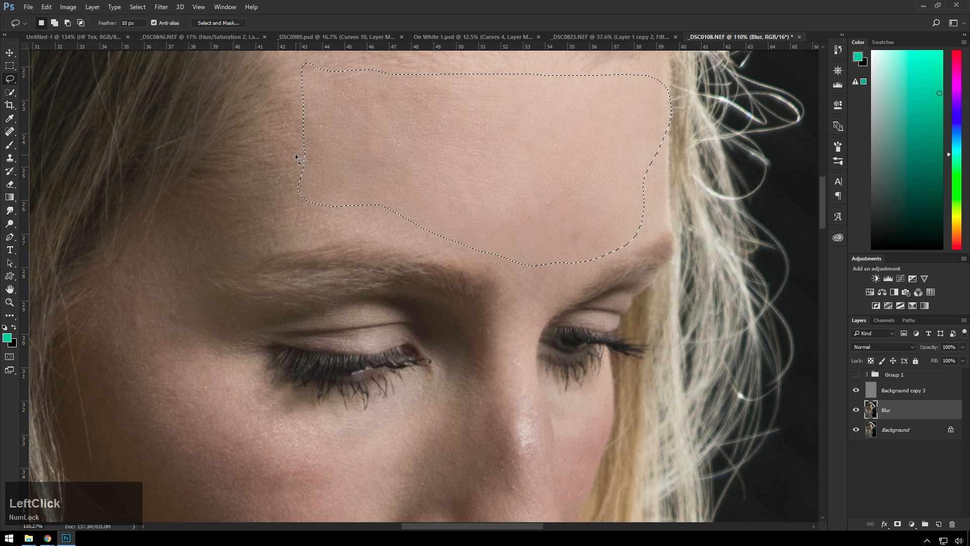
{"action": "left_click", "coordinate": [292, 76]}
{"action": "mouse_move", "coordinate": [309, 72]}
{"action": "left_mouse_down"}
{"action": "mouse_move", "coordinate": [315, 210]}
{"action": "mouse_move", "coordinate": [271, 247]}
{"action": "mouse_move", "coordinate": [229, 256]}
{"action": "mouse_move", "coordinate": [216, 174]}
{"action": "mouse_move", "coordinate": [307, 72]}
{"action": "left_mouse_up"}
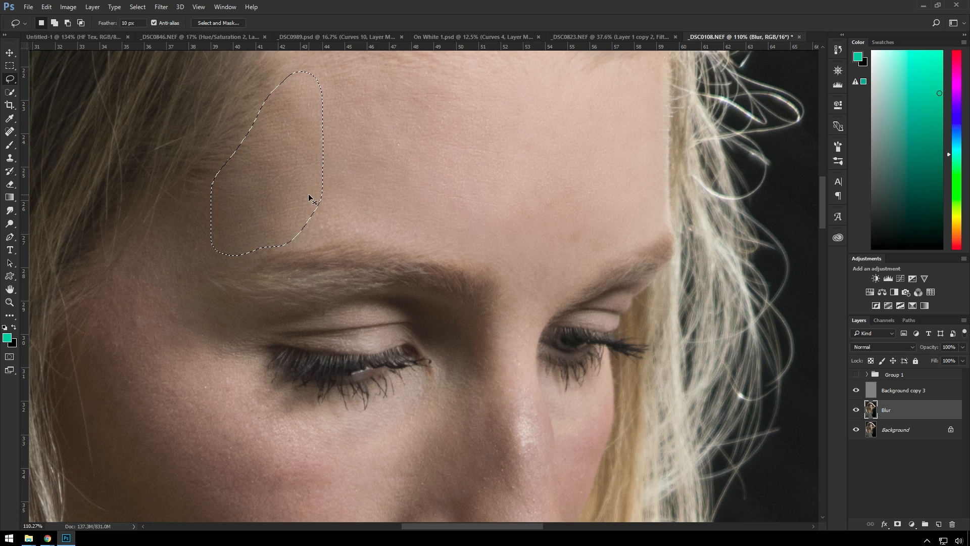
{"action": "key", "text": "ctrl+f"}
{"action": "left_click", "coordinate": [390, 178]}
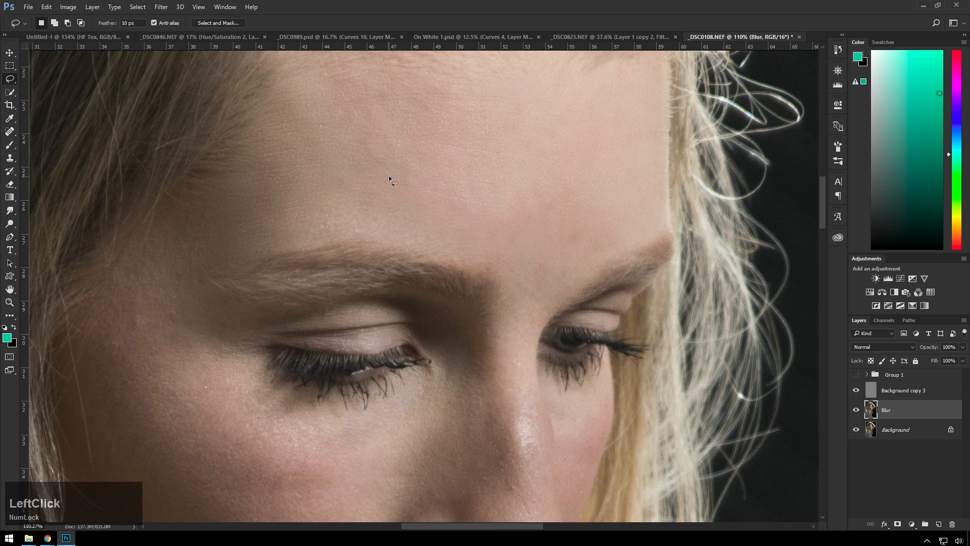
Lasso the reddish patch of the upper forehead below the hairline and repeat the Gaussian Blur
{"action": "left_click_drag", "start_coordinate": [610, 115], "coordinate": [548, 221]}
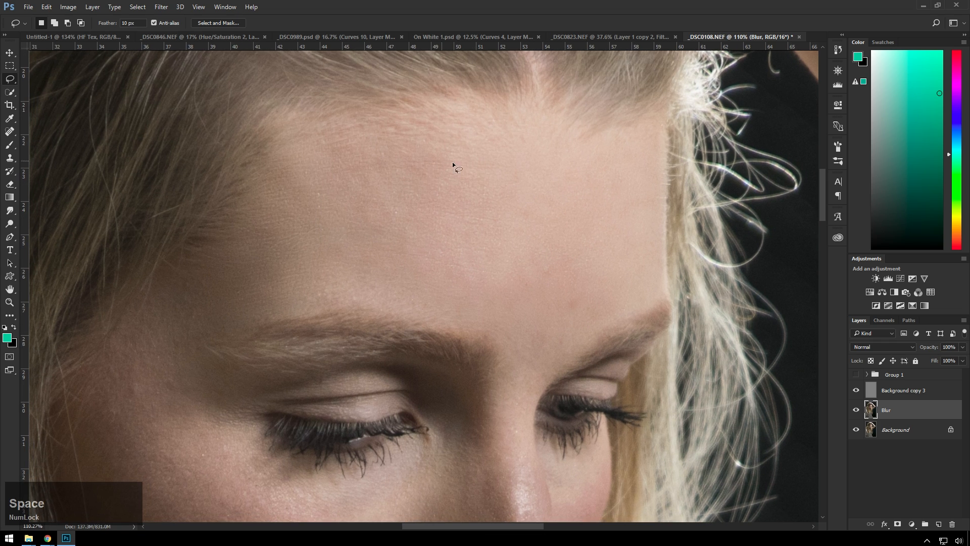
{"action": "mouse_move", "coordinate": [315, 137]}
{"action": "left_mouse_down"}
{"action": "mouse_move", "coordinate": [434, 136]}
{"action": "mouse_move", "coordinate": [470, 195]}
{"action": "left_mouse_up"}
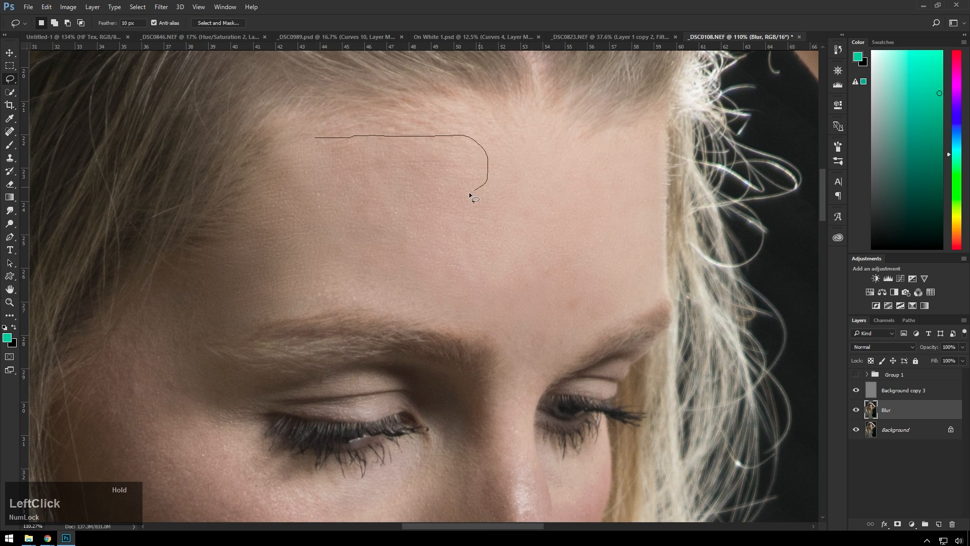
{"action": "mouse_move", "coordinate": [363, 230]}
{"action": "left_mouse_down"}
{"action": "mouse_move", "coordinate": [300, 180]}
{"action": "mouse_move", "coordinate": [305, 145]}
{"action": "left_mouse_up"}
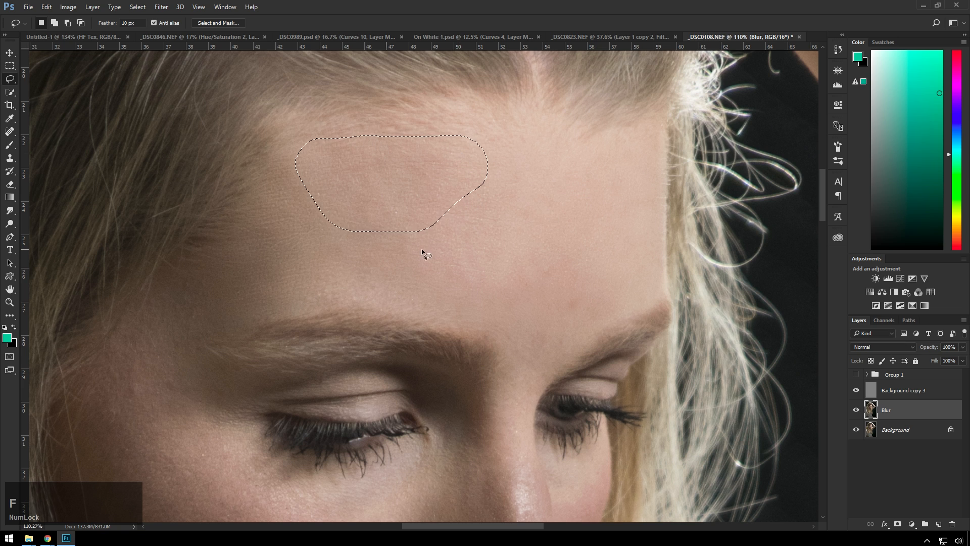
Lasso the skin from the temple down to the cheek, around the outer eye, and repeat the Gaussian Blur
{"action": "left_click_drag", "start_coordinate": [380, 245], "coordinate": [500, 81]}
{"action": "mouse_move", "coordinate": [281, 197]}
{"action": "left_mouse_down"}
{"action": "mouse_move", "coordinate": [338, 137]}
{"action": "mouse_move", "coordinate": [347, 182]}
{"action": "mouse_move", "coordinate": [337, 173]}
{"action": "left_mouse_up"}
{"action": "mouse_move", "coordinate": [364, 96]}
{"action": "left_mouse_down"}
{"action": "mouse_move", "coordinate": [383, 118]}
{"action": "mouse_move", "coordinate": [381, 154]}
{"action": "left_mouse_up"}
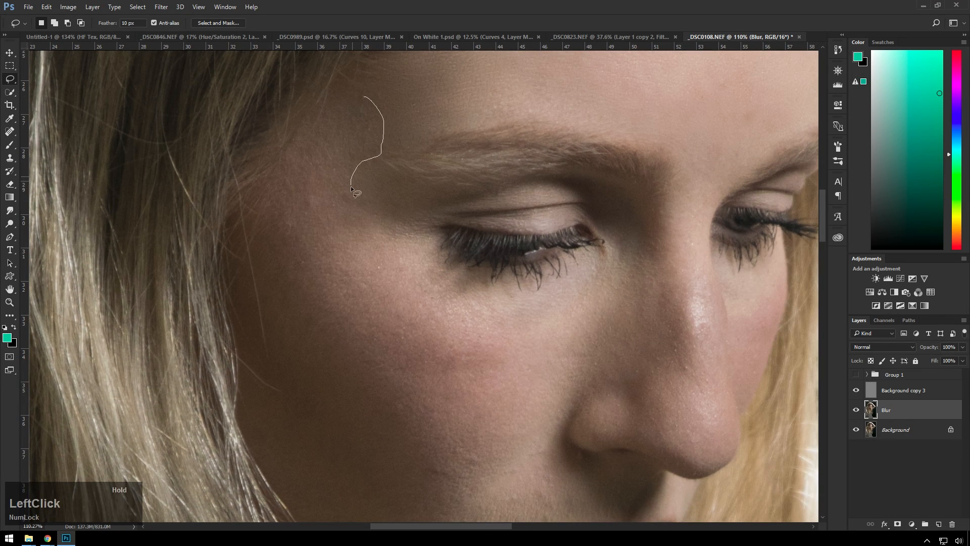
{"action": "mouse_move", "coordinate": [395, 244]}
{"action": "left_mouse_down"}
{"action": "mouse_move", "coordinate": [476, 337]}
{"action": "mouse_move", "coordinate": [371, 400]}
{"action": "mouse_move", "coordinate": [310, 288]}
{"action": "mouse_move", "coordinate": [264, 232]}
{"action": "mouse_move", "coordinate": [259, 158]}
{"action": "mouse_move", "coordinate": [337, 105]}
{"action": "left_mouse_up"}
{"action": "mouse_move", "coordinate": [301, 106]}
{"action": "left_mouse_down"}
{"action": "mouse_move", "coordinate": [274, 232]}
{"action": "mouse_move", "coordinate": [210, 220]}
{"action": "mouse_move", "coordinate": [286, 98]}
{"action": "left_mouse_up"}
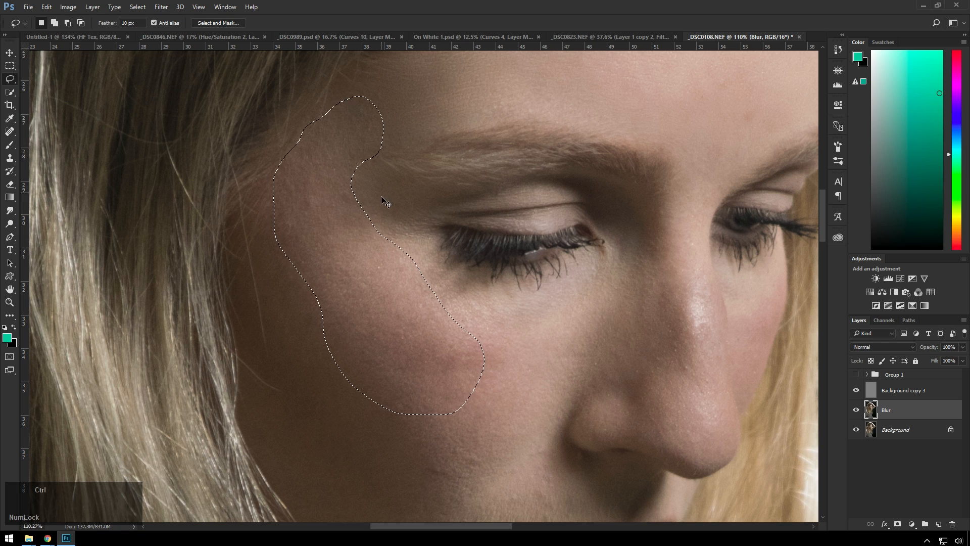
Lasso the skin under the eye up to the side of the nose and repeat the Gaussian Blur
{"action": "left_click_drag", "start_coordinate": [478, 305], "coordinate": [348, 137]}
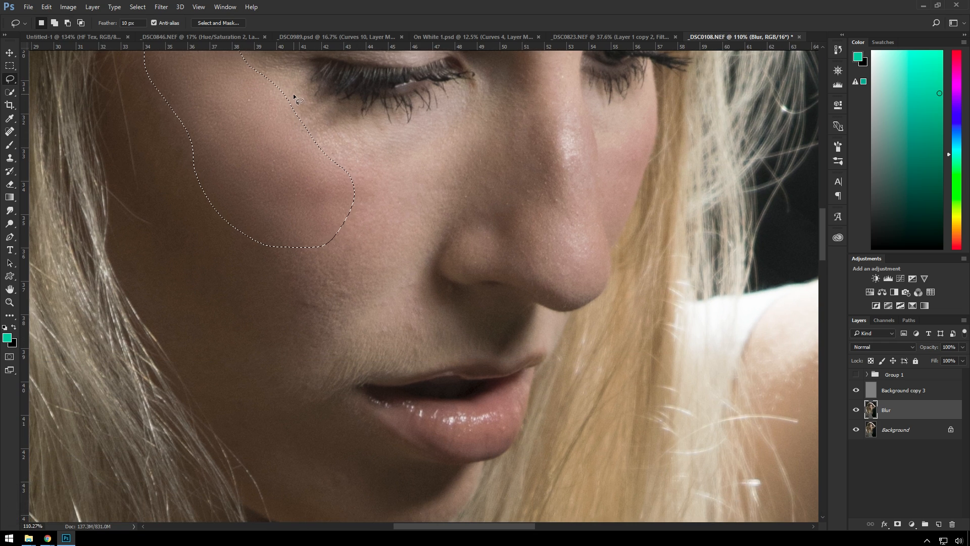
{"action": "mouse_move", "coordinate": [293, 94]}
{"action": "left_mouse_down"}
{"action": "mouse_move", "coordinate": [350, 128]}
{"action": "mouse_move", "coordinate": [419, 128]}
{"action": "mouse_move", "coordinate": [463, 111]}
{"action": "mouse_move", "coordinate": [476, 143]}
{"action": "mouse_move", "coordinate": [455, 195]}
{"action": "mouse_move", "coordinate": [281, 153]}
{"action": "left_mouse_up"}
{"action": "left_click_drag", "start_coordinate": [302, 96], "coordinate": [302, 96]}
{"action": "key", "text": "ctrl+f"}
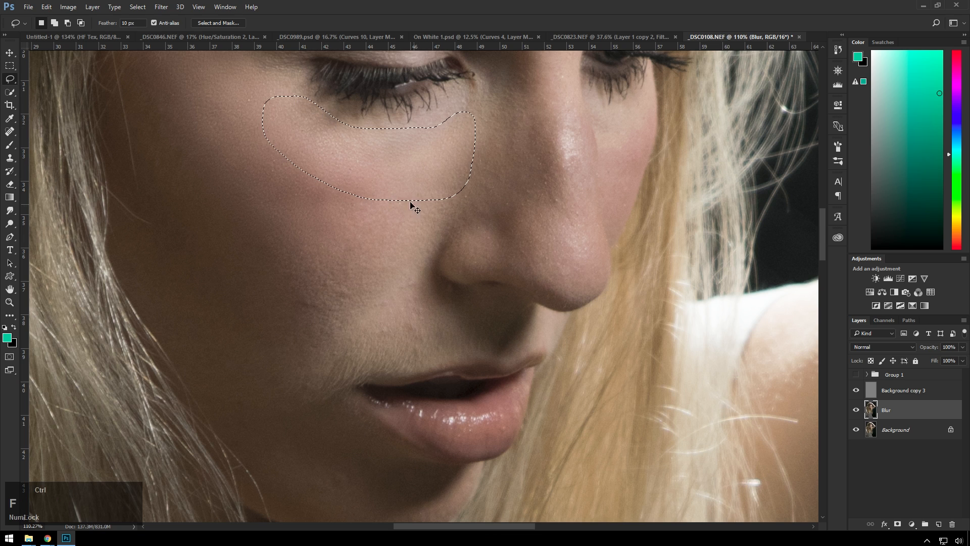
Select and blur the strip of cheek beside the nostril and the side of the nose bridge, deselecting each area
{"action": "left_click_drag", "start_coordinate": [440, 157], "coordinate": [378, 238]}
{"action": "key", "text": "ctrl+d"}
{"action": "mouse_move", "coordinate": [439, 160]}
{"action": "left_mouse_down"}
{"action": "mouse_move", "coordinate": [373, 244]}
{"action": "mouse_move", "coordinate": [364, 300]}
{"action": "mouse_move", "coordinate": [429, 258]}
{"action": "mouse_move", "coordinate": [464, 213]}
{"action": "mouse_move", "coordinate": [443, 149]}
{"action": "left_mouse_up"}
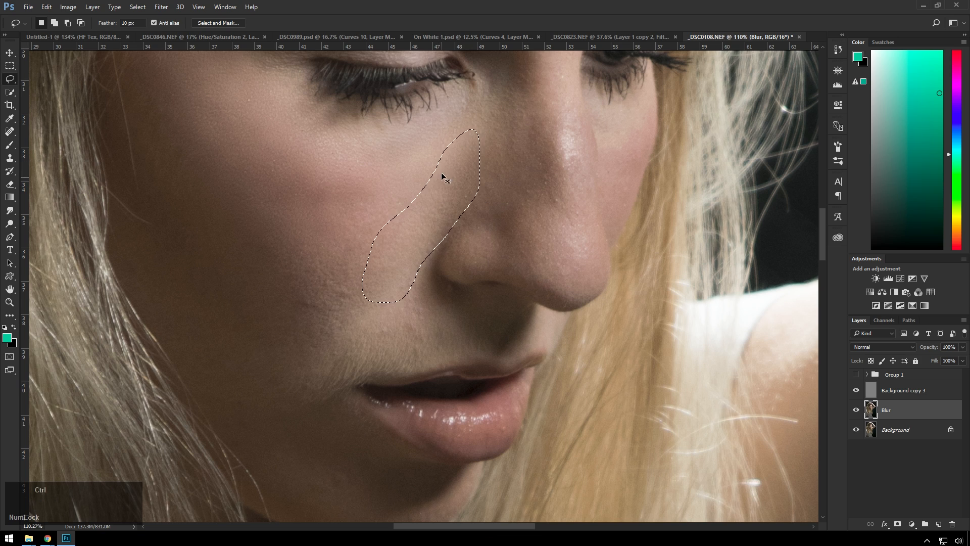
{"action": "key", "text": "ctrl+d"}
{"action": "mouse_move", "coordinate": [502, 92]}
{"action": "left_mouse_down"}
{"action": "mouse_move", "coordinate": [471, 174]}
{"action": "mouse_move", "coordinate": [478, 214]}
{"action": "mouse_move", "coordinate": [526, 206]}
{"action": "mouse_move", "coordinate": [543, 143]}
{"action": "mouse_move", "coordinate": [541, 94]}
{"action": "mouse_move", "coordinate": [495, 93]}
{"action": "left_mouse_up"}
{"action": "key", "text": "ctrl+d"}
Lasso the lower cheek beside the mouth and the chin in turn, repeating the Gaussian Blur on each
{"action": "mouse_move", "coordinate": [261, 205]}
{"action": "left_mouse_down"}
{"action": "mouse_move", "coordinate": [378, 323]}
{"action": "mouse_move", "coordinate": [256, 266]}
{"action": "mouse_move", "coordinate": [263, 207]}
{"action": "left_mouse_up"}
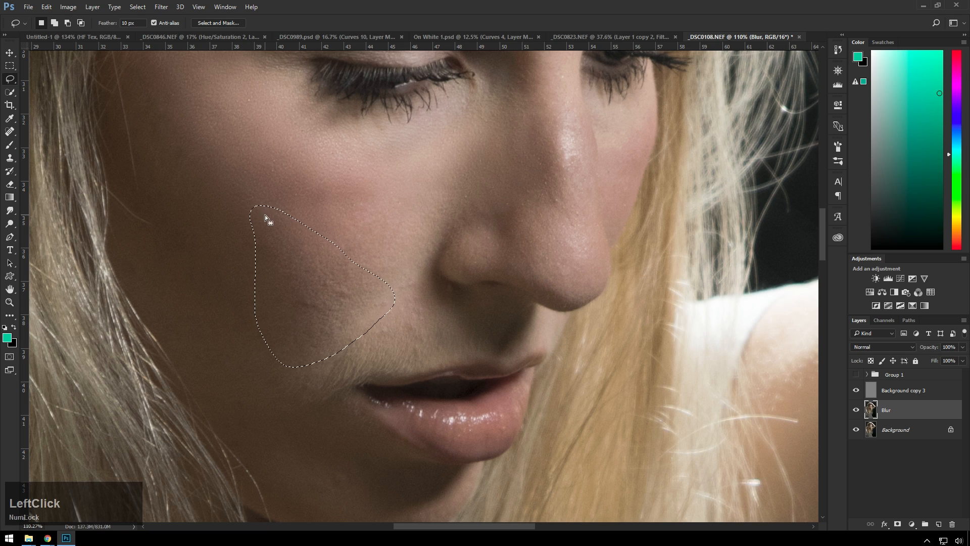
{"action": "key", "text": "ctrl+f"}
{"action": "left_click_drag", "start_coordinate": [396, 290], "coordinate": [398, 92]}
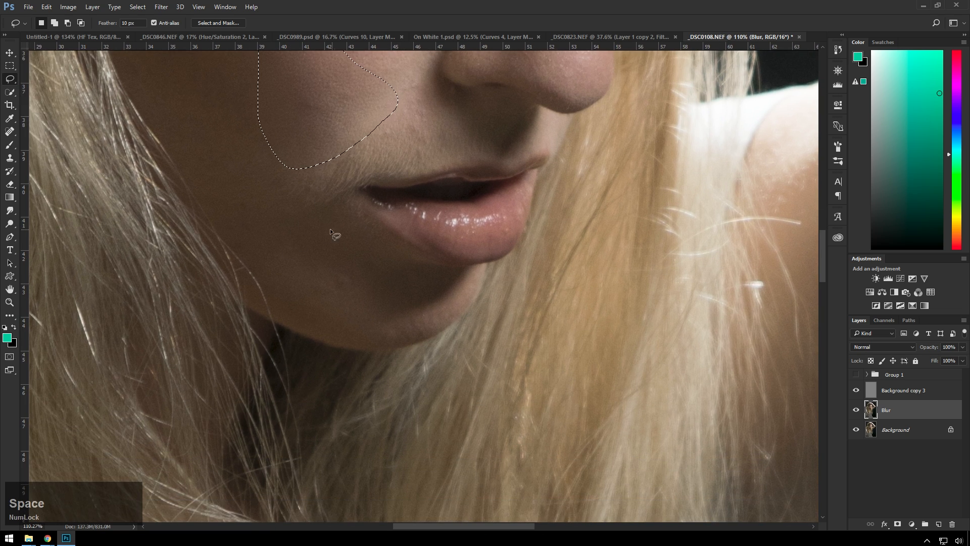
{"action": "mouse_move", "coordinate": [334, 231]}
{"action": "left_mouse_down"}
{"action": "mouse_move", "coordinate": [378, 272]}
{"action": "mouse_move", "coordinate": [383, 299]}
{"action": "left_mouse_up"}
{"action": "mouse_move", "coordinate": [319, 301]}
{"action": "left_mouse_down"}
{"action": "mouse_move", "coordinate": [273, 255]}
{"action": "mouse_move", "coordinate": [309, 232]}
{"action": "left_mouse_up"}
Compare the whole portrait with only the Background layer visible against the retouched version, and inspect the face at 100%
{"action": "scroll", "coordinate": [500, 220], "scroll_direction": "down", "scroll_amount": 5}
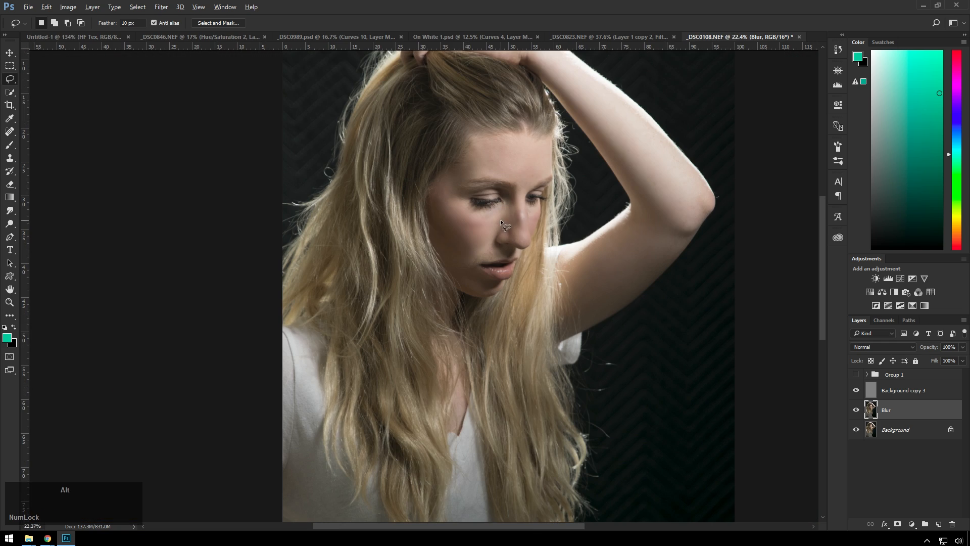
{"action": "left_click_drag", "start_coordinate": [562, 169], "coordinate": [539, 189]}
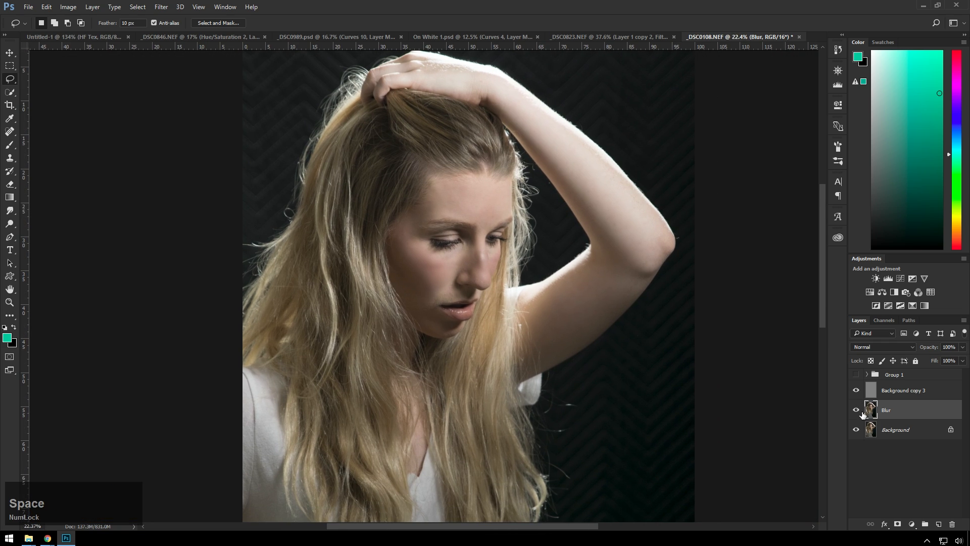
{"action": "left_click", "coordinate": [858, 435], "text": "alt"}
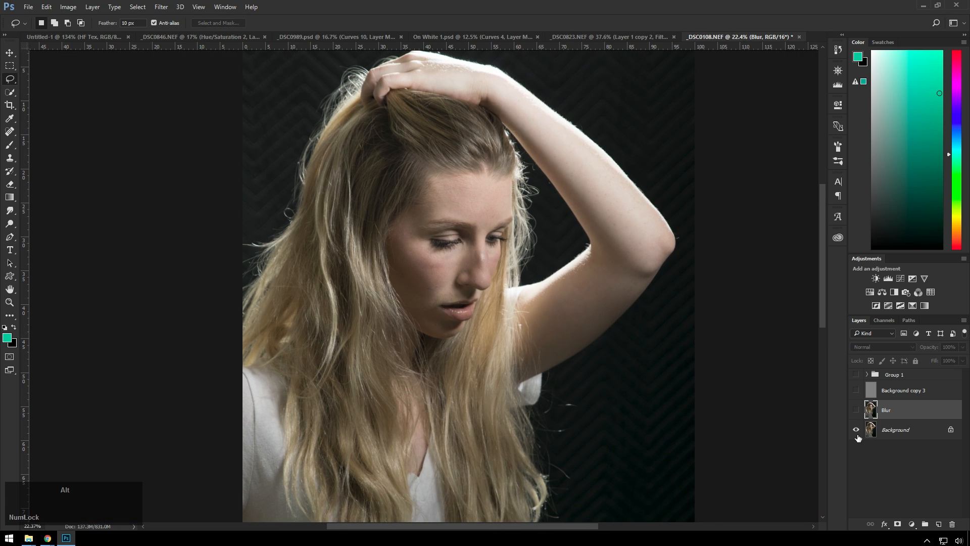
{"action": "left_click", "coordinate": [858, 438], "text": "alt"}
{"action": "key", "text": "ctrl+1"}
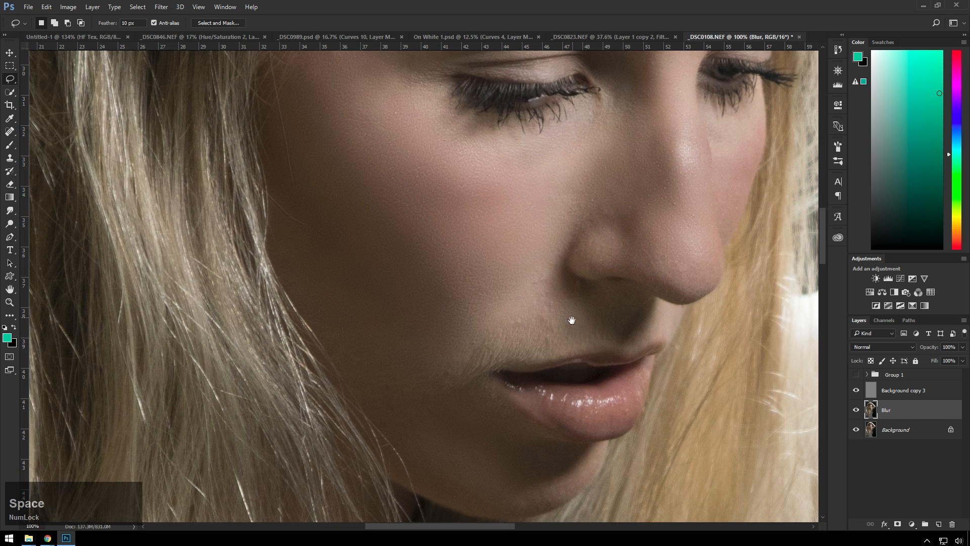
{"action": "mouse_move", "coordinate": [572, 320]}
{"action": "left_mouse_down"}
{"action": "mouse_move", "coordinate": [566, 374]}
{"action": "mouse_move", "coordinate": [552, 375]}
{"action": "left_mouse_up"}
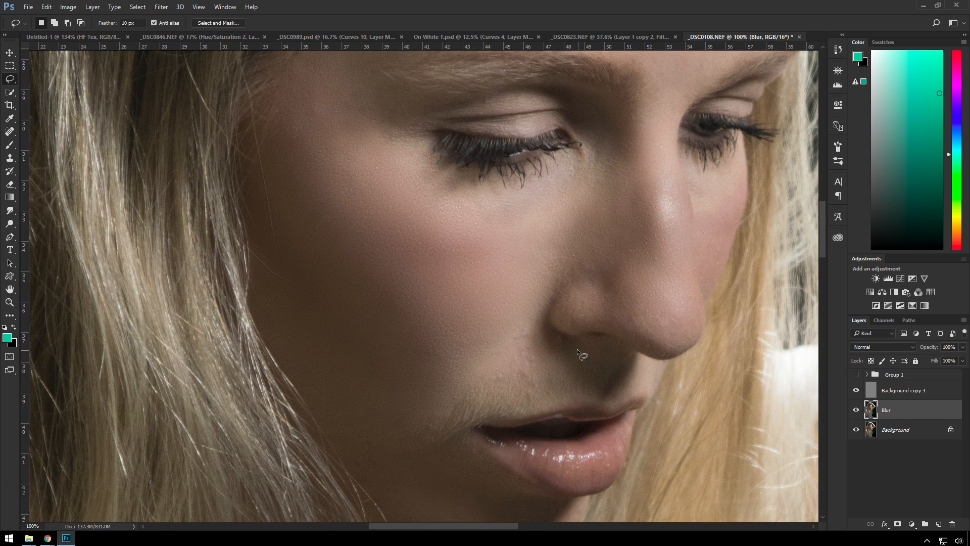
Try a duplicate of the Background layer above the texture layer with adjusted opacity, and delete the duplicate
{"action": "left_click", "coordinate": [906, 436]}
{"action": "key", "text": "ctrl+j"}
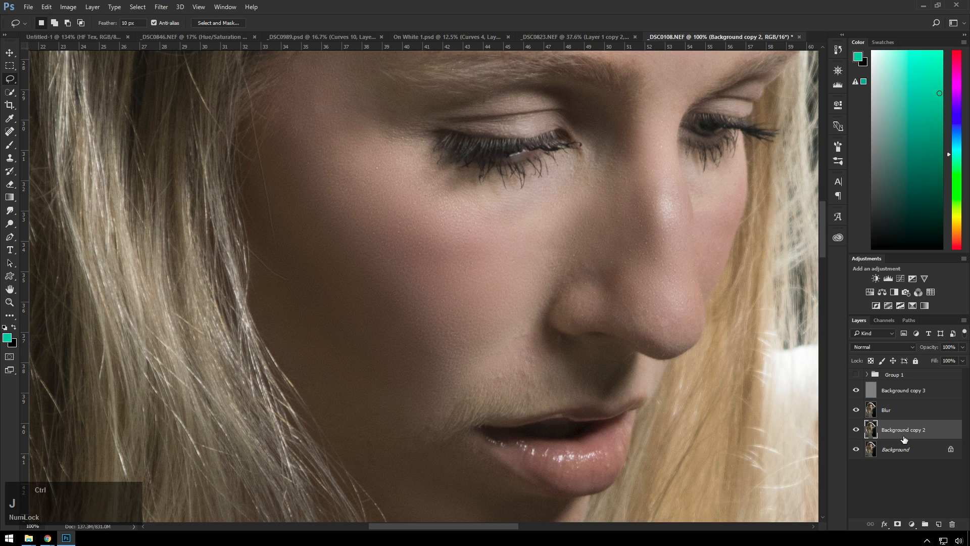
{"action": "left_click_drag", "start_coordinate": [904, 430], "coordinate": [900, 384]}
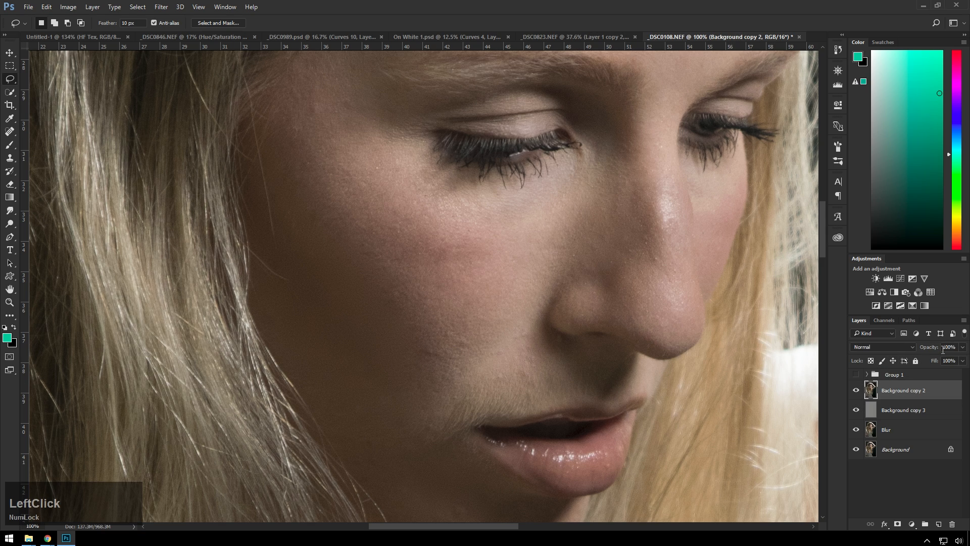
{"action": "left_click_drag", "start_coordinate": [936, 341], "coordinate": [894, 344]}
{"action": "key", "text": "Delete"}
Add a layer mask to the Blur layer and brush black over the cheek to bring back skin texture
{"action": "left_click", "coordinate": [910, 411]}
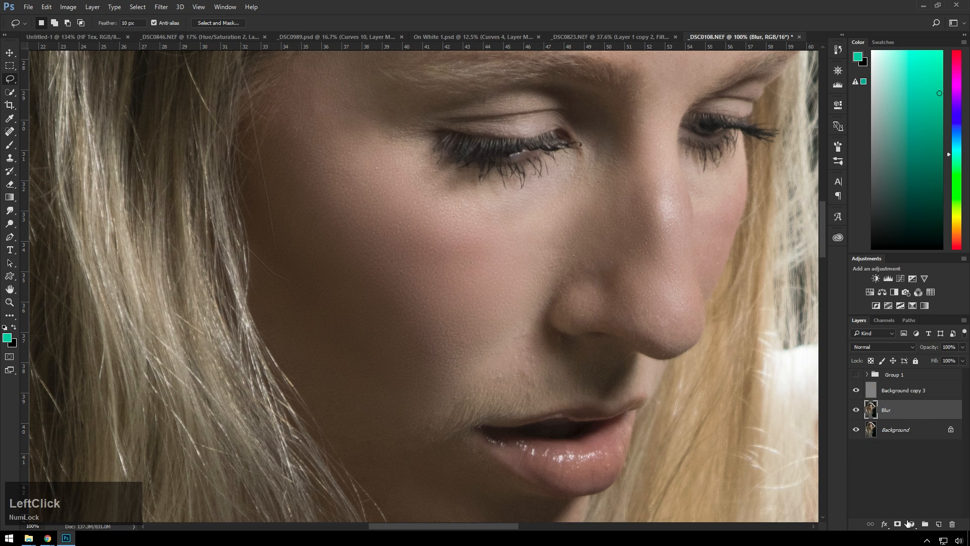
{"action": "left_click", "coordinate": [898, 523]}
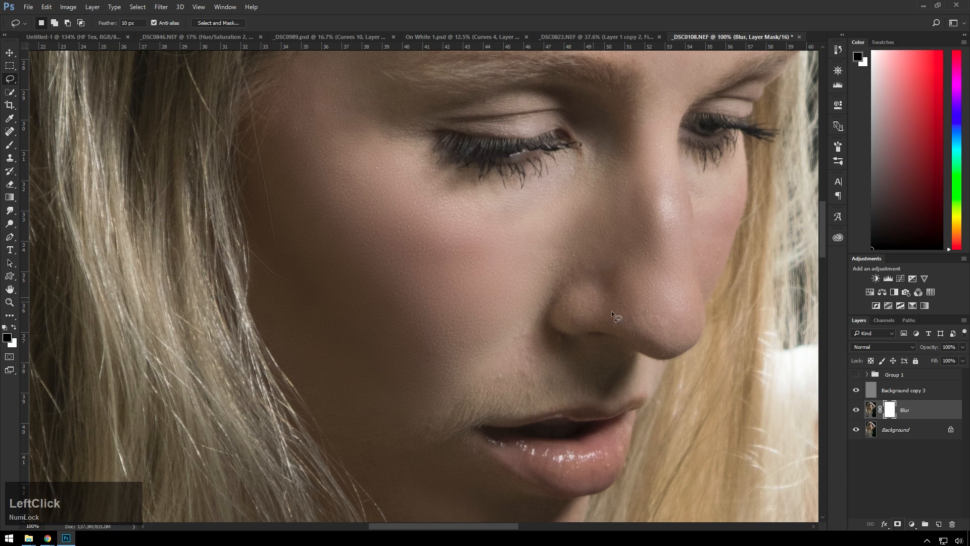
{"action": "key", "text": "b"}
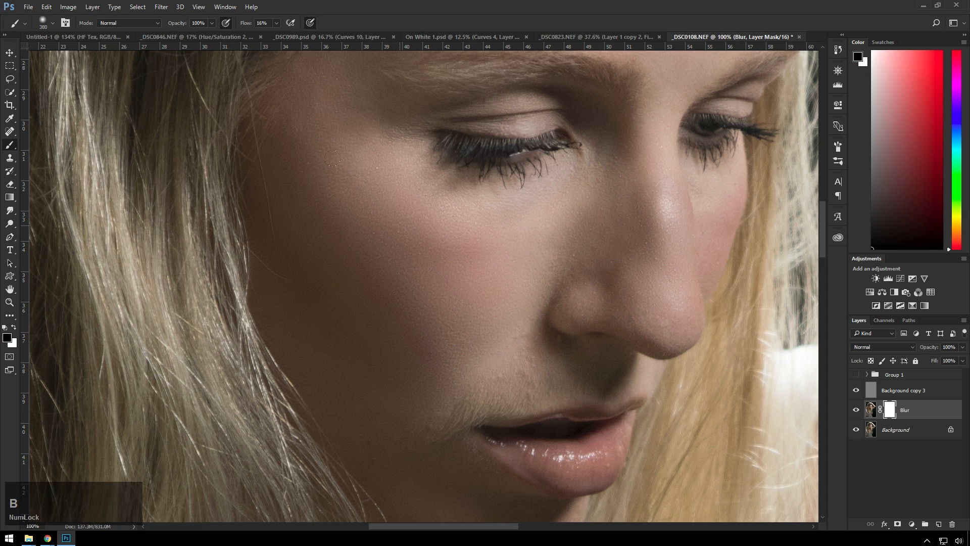
{"action": "left_click_drag", "start_coordinate": [332, 228], "coordinate": [372, 350]}
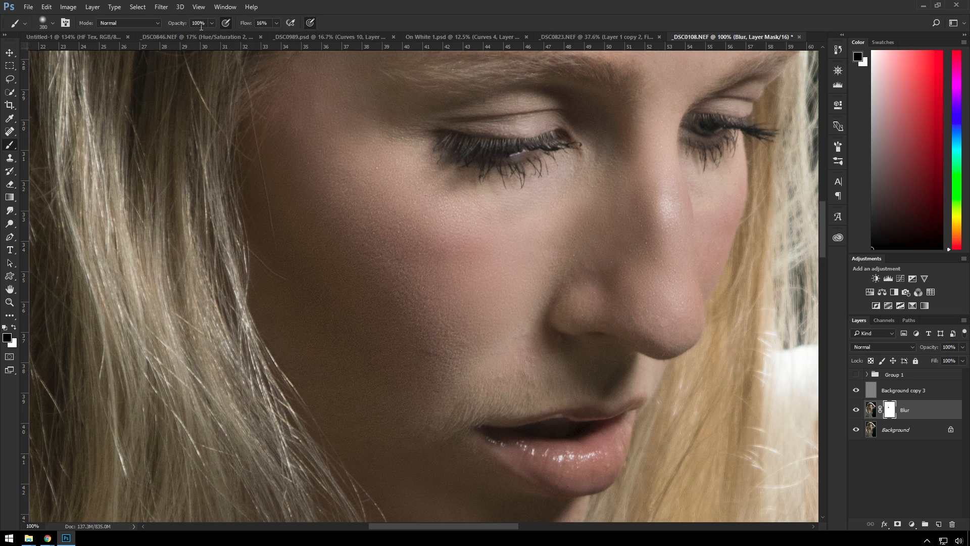
{"action": "left_click", "coordinate": [269, 245]}
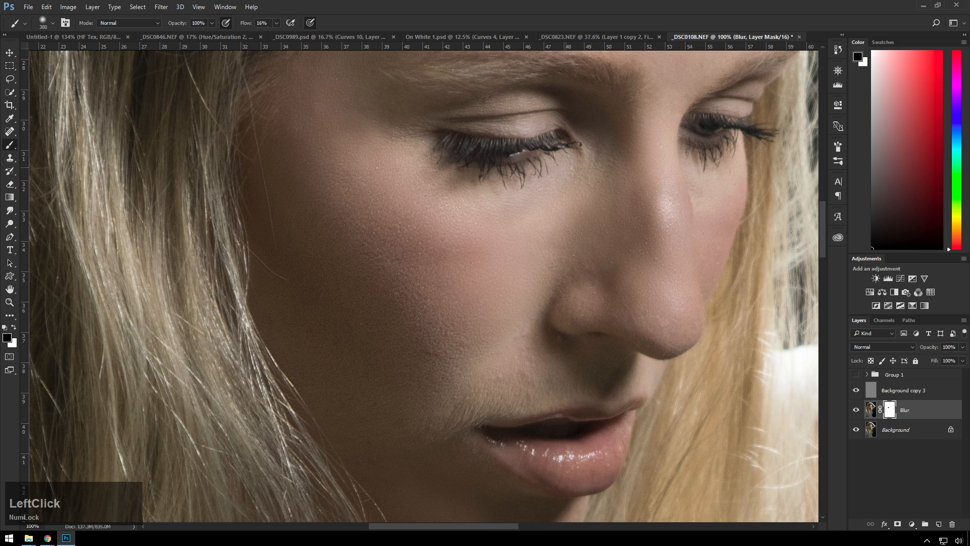
Brush black on the Blur layer's mask over the middle of the forehead and white near the hairline to balance the smoothing
{"action": "left_click_drag", "start_coordinate": [477, 243], "coordinate": [366, 368]}
{"action": "left_click_drag", "start_coordinate": [493, 154], "coordinate": [440, 256]}
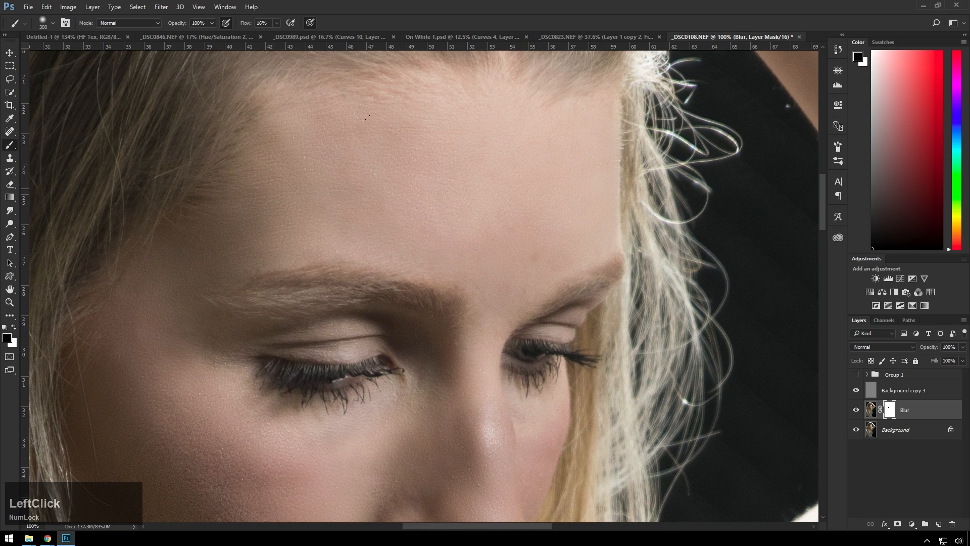
{"action": "key", "text": "x"}
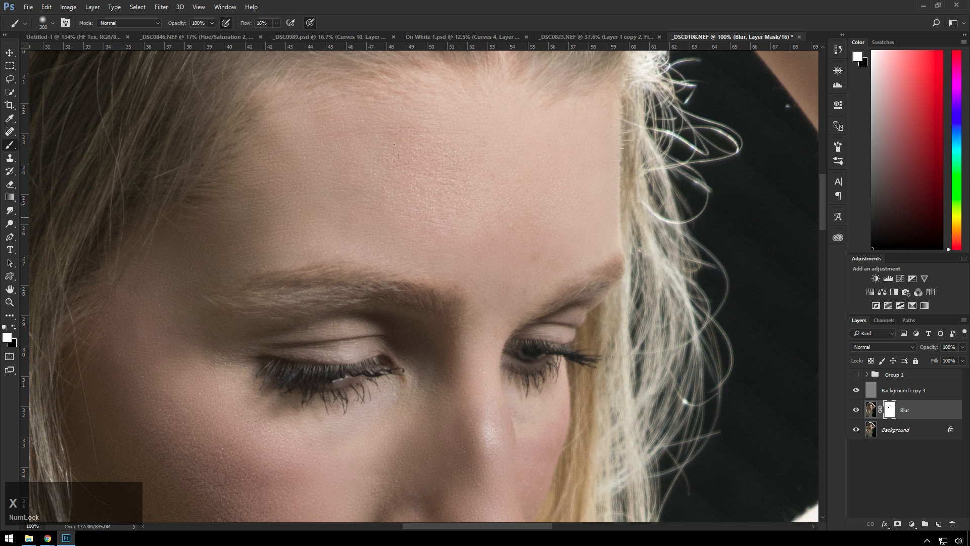
{"action": "left_click", "coordinate": [311, 124]}
{"action": "key", "text": "x"}
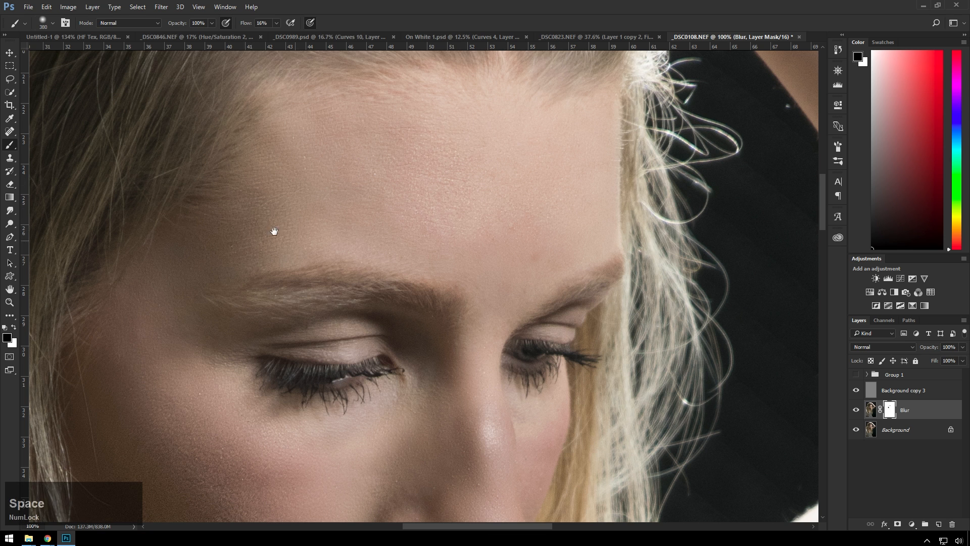
Refine the cheek smoothing on the Blur layer's mask with black and white brush strokes
{"action": "left_click_drag", "start_coordinate": [274, 231], "coordinate": [396, 111]}
{"action": "left_click_drag", "start_coordinate": [331, 341], "coordinate": [340, 197]}
{"action": "key", "text": "x"}
{"action": "left_click", "coordinate": [362, 236]}
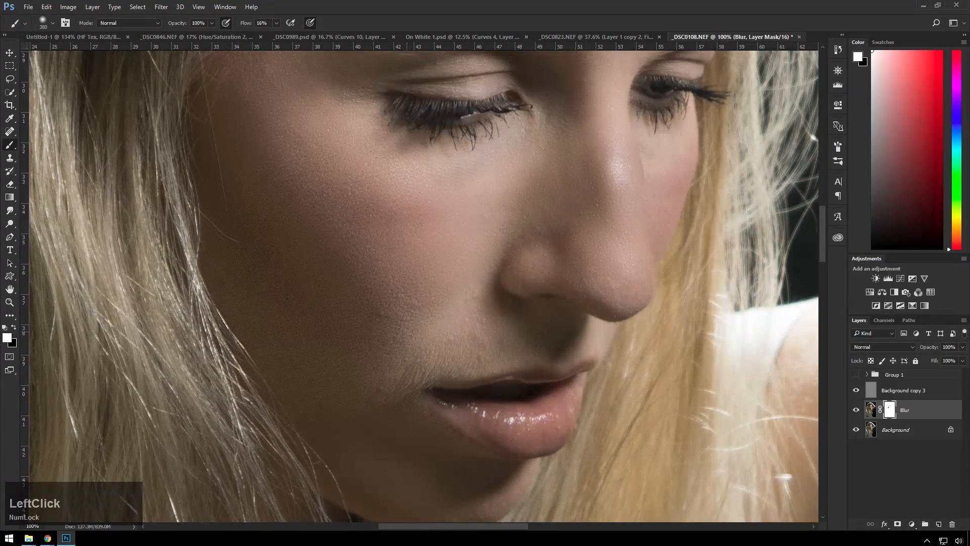
Brush black on the Blur layer's mask under the eye and beside the nose, using a brush size of about 204 px
{"action": "mouse_move", "coordinate": [533, 245]}
{"action": "left_mouse_down"}
{"action": "mouse_move", "coordinate": [549, 149]}
{"action": "mouse_move", "coordinate": [453, 231]}
{"action": "left_mouse_up"}
{"action": "key", "text": "x"}
{"action": "right_click", "coordinate": [443, 178], "text": "alt"}
{"action": "left_click", "coordinate": [406, 147]}
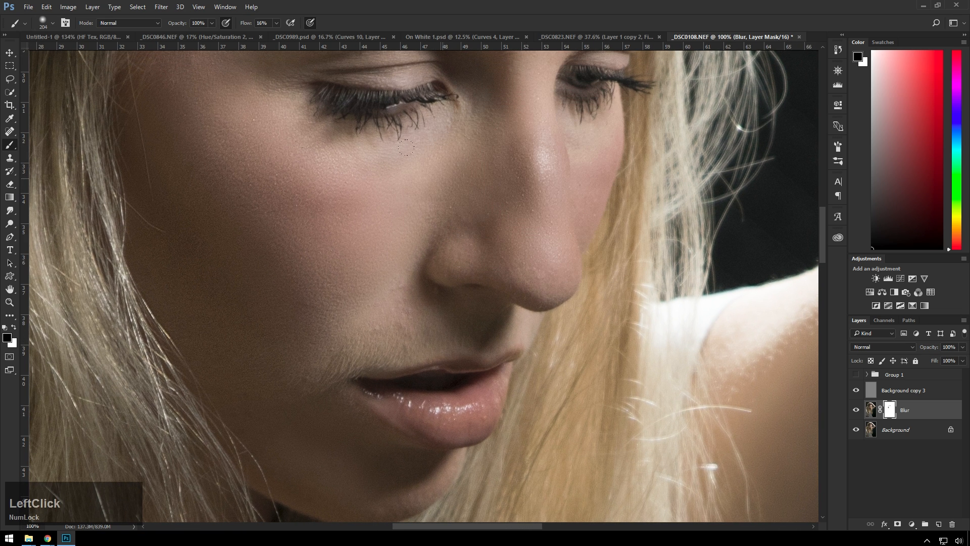
{"action": "left_click_drag", "start_coordinate": [454, 191], "coordinate": [451, 188]}
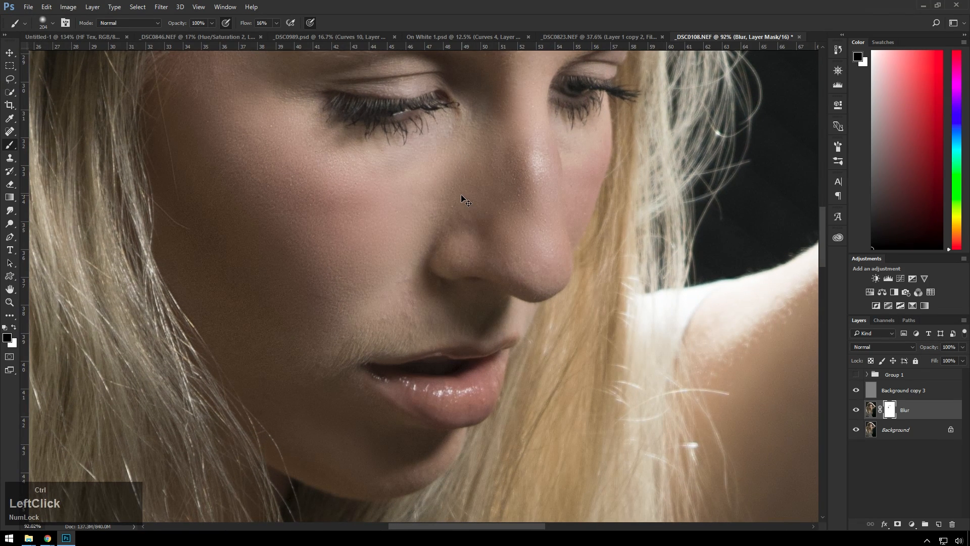
{"action": "key", "text": "ctrl+1"}
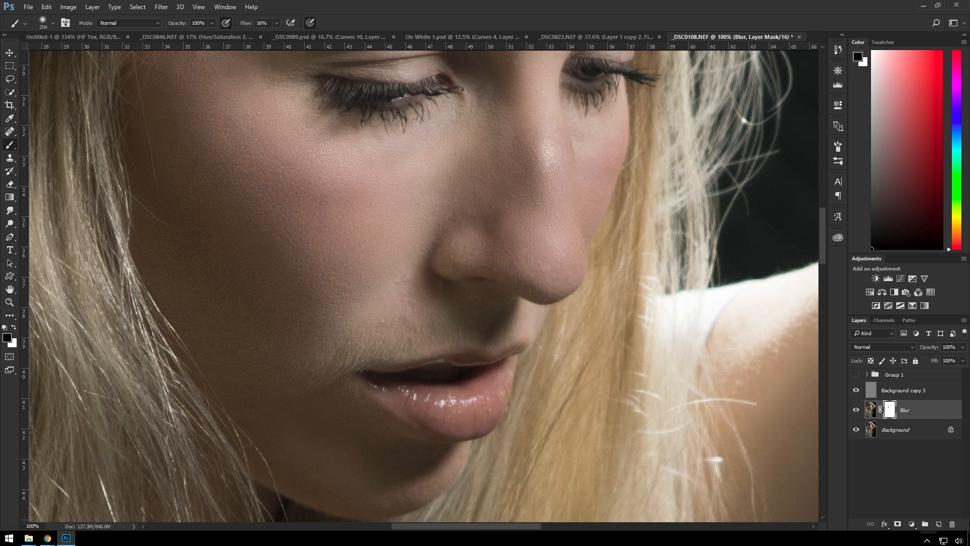
Compare the retouched portrait with the original by repeatedly isolating the Background layer and restoring the others, and check the whole image
{"action": "left_click", "coordinate": [858, 430], "text": "alt"}
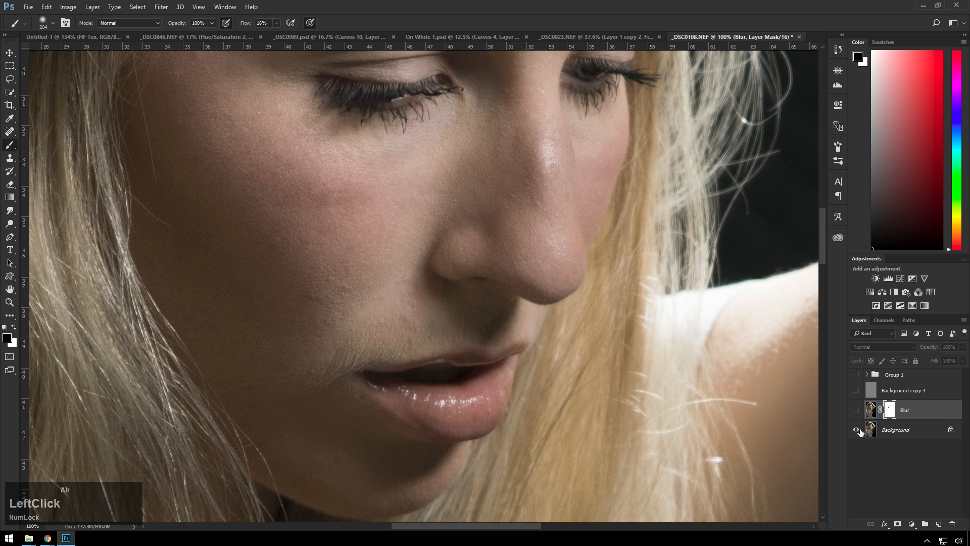
{"action": "left_click", "coordinate": [858, 430], "text": "alt"}
{"action": "left_click", "coordinate": [857, 429], "text": "alt"}
{"action": "left_click", "coordinate": [858, 429], "text": "alt"}
{"action": "left_click", "coordinate": [858, 429], "text": "alt"}
{"action": "left_click", "coordinate": [858, 430], "text": "alt"}
{"action": "scroll", "coordinate": [574, 227], "scroll_direction": "down", "scroll_amount": 5}
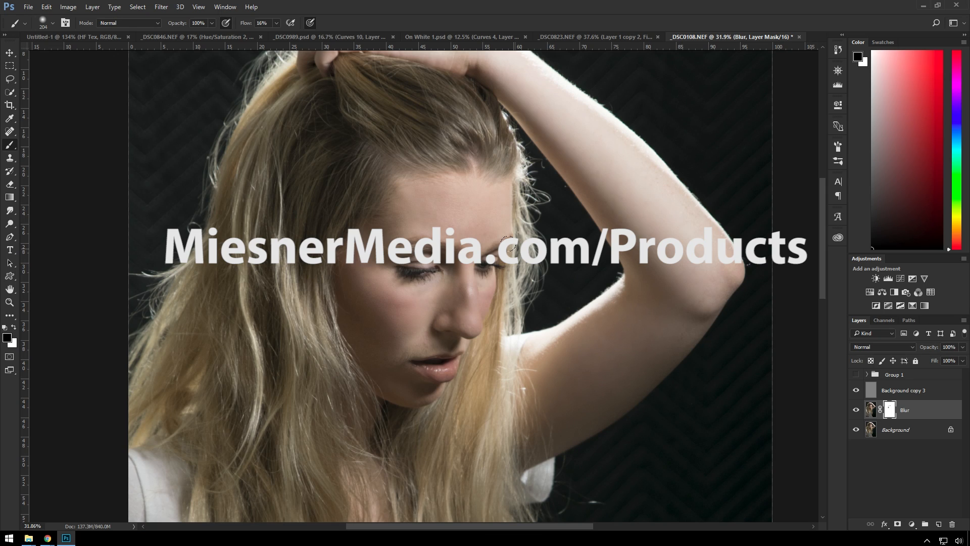
{"action": "scroll", "coordinate": [508, 242], "scroll_direction": "down", "scroll_amount": 2}
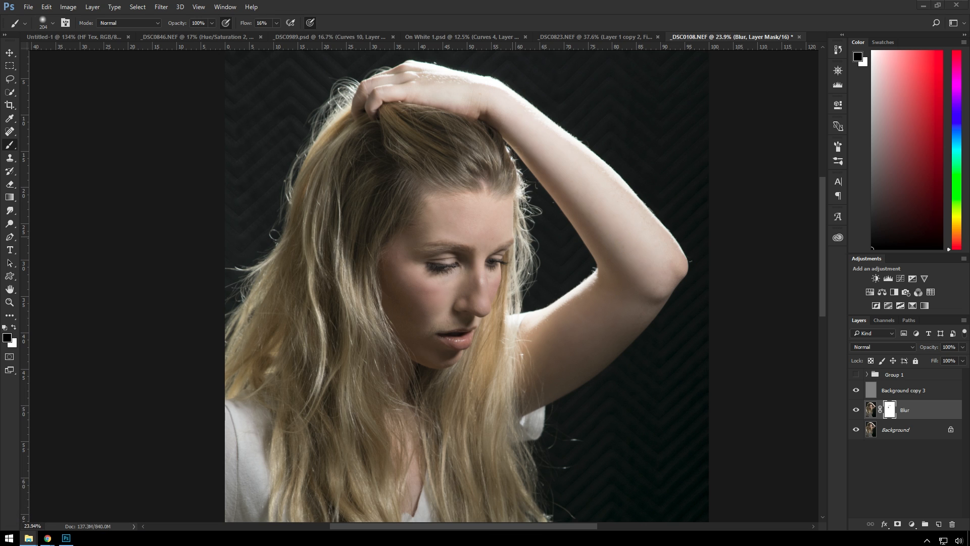
Place the Soft Rainbow image into the portrait and move its layer above Background copy 3
{"action": "left_click_drag", "start_coordinate": [969, 419], "coordinate": [506, 326]}
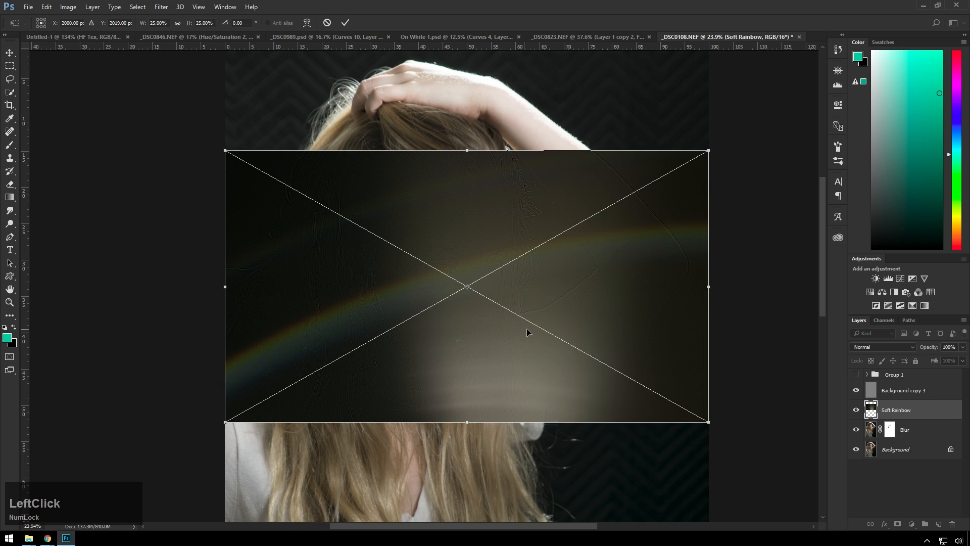
{"action": "key", "text": "Return"}
{"action": "key", "text": "b"}
{"action": "key", "text": "v"}
{"action": "left_click_drag", "start_coordinate": [896, 410], "coordinate": [896, 382]}
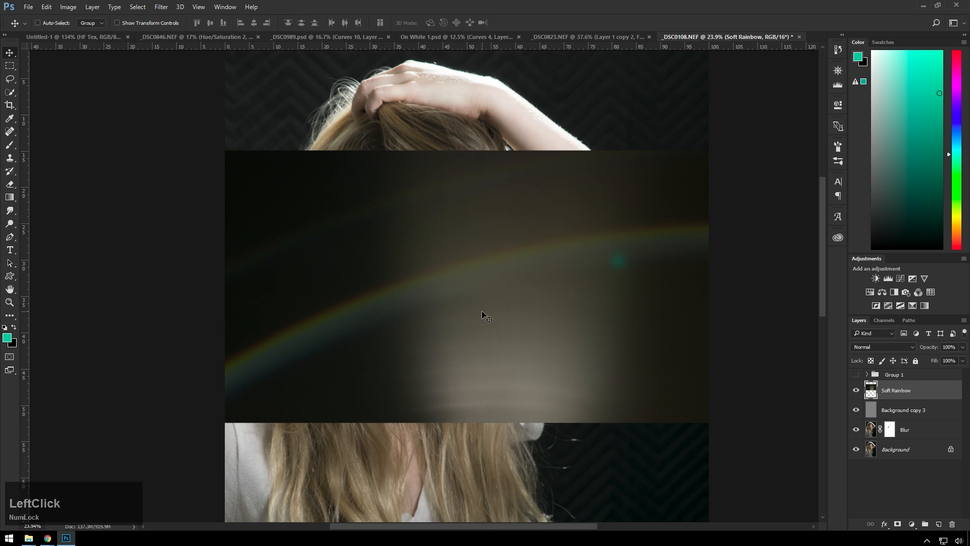
Rotate the Soft Rainbow layer 90° and flip it vertically with Free Transform
{"action": "scroll", "coordinate": [544, 286], "scroll_direction": "down", "scroll_amount": 2}
{"action": "key", "text": "ctrl+t"}
{"action": "left_click_drag", "start_coordinate": [674, 182], "coordinate": [579, 459]}
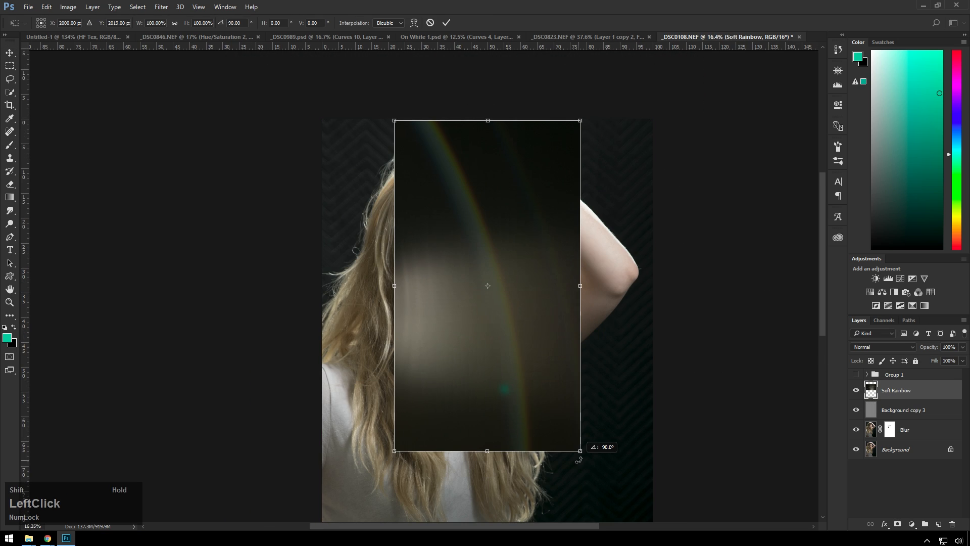
{"action": "scroll", "coordinate": [571, 452], "scroll_direction": "down", "scroll_amount": 4}
{"action": "right_click", "coordinate": [477, 281]}
{"action": "left_click", "coordinate": [544, 442]}
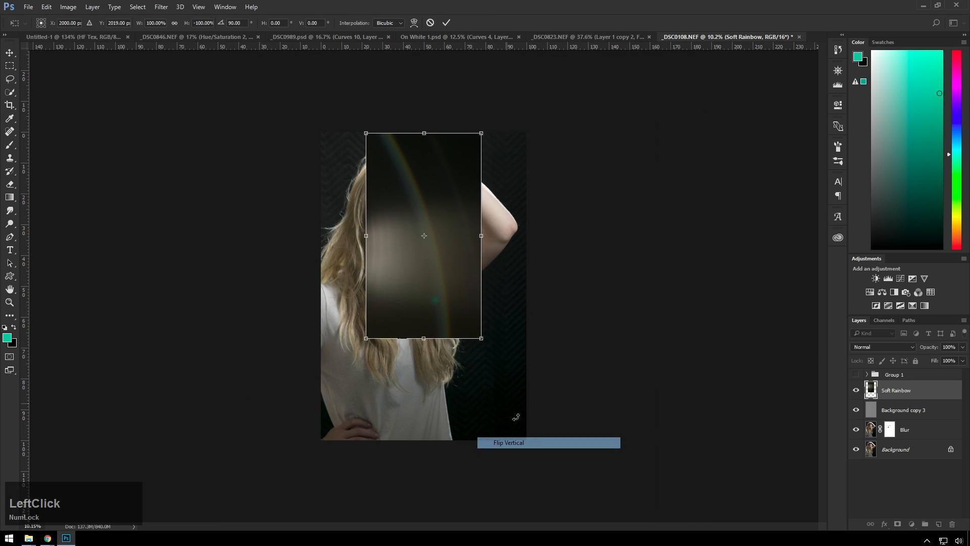
Scale the Soft Rainbow layer to about 192% and move it up so that it covers the whole portrait
{"action": "left_click_drag", "start_coordinate": [480, 337], "coordinate": [516, 395]}
{"action": "left_click_drag", "start_coordinate": [461, 296], "coordinate": [437, 322]}
{"action": "left_click_drag", "start_coordinate": [491, 422], "coordinate": [543, 489]}
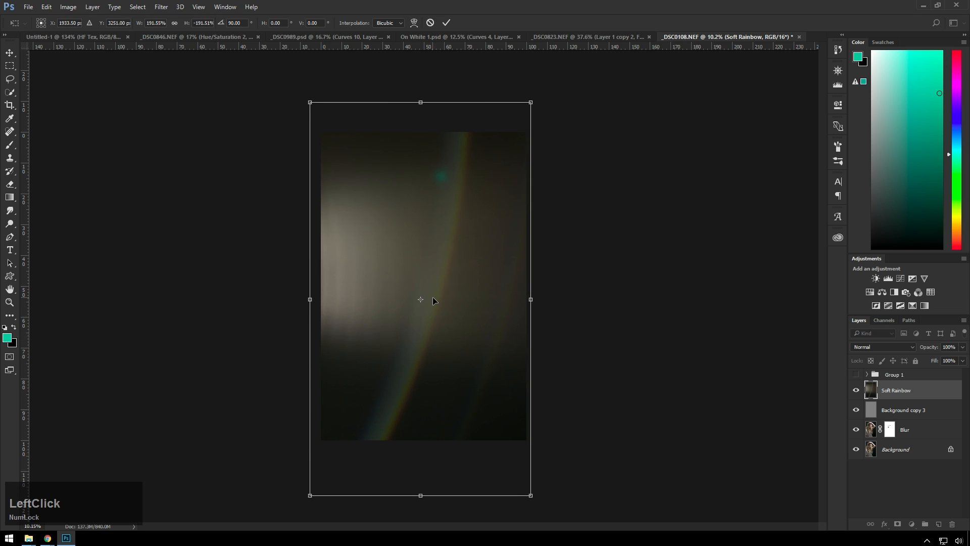
{"action": "left_click_drag", "start_coordinate": [432, 296], "coordinate": [430, 253]}
Blend the Soft Rainbow layer over the portrait in Screen mode at 100% opacity
{"action": "left_click", "coordinate": [902, 346]}
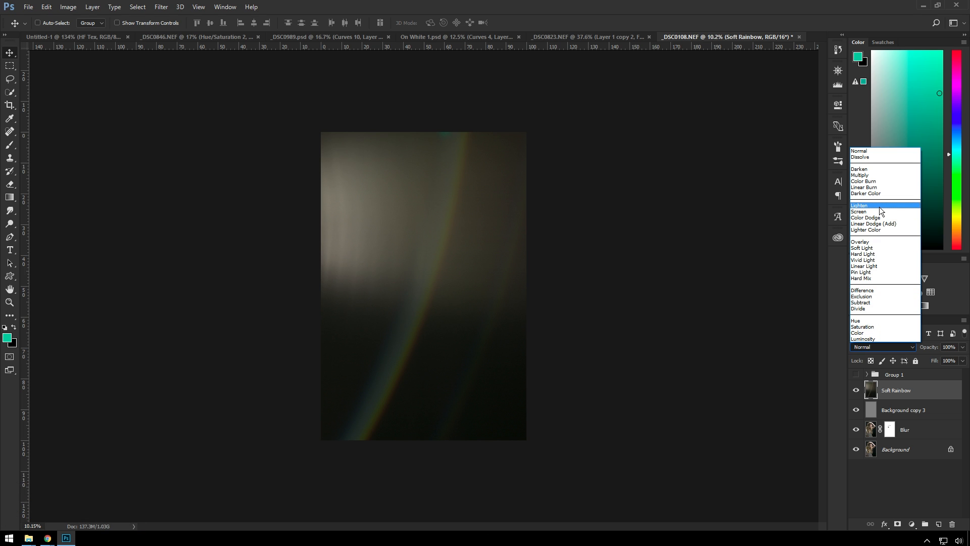
{"action": "left_click", "coordinate": [880, 212]}
{"action": "scroll", "coordinate": [344, 208], "scroll_direction": "up", "scroll_amount": 1}
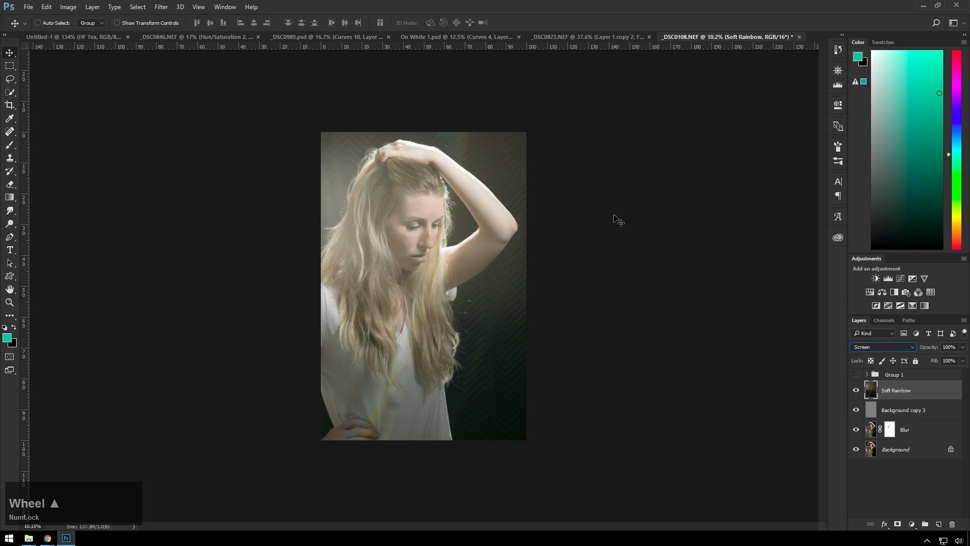
{"action": "key", "text": "v"}
{"action": "scroll", "coordinate": [592, 245], "scroll_direction": "up", "scroll_amount": 1}
{"action": "key", "text": "ctrl+0"}
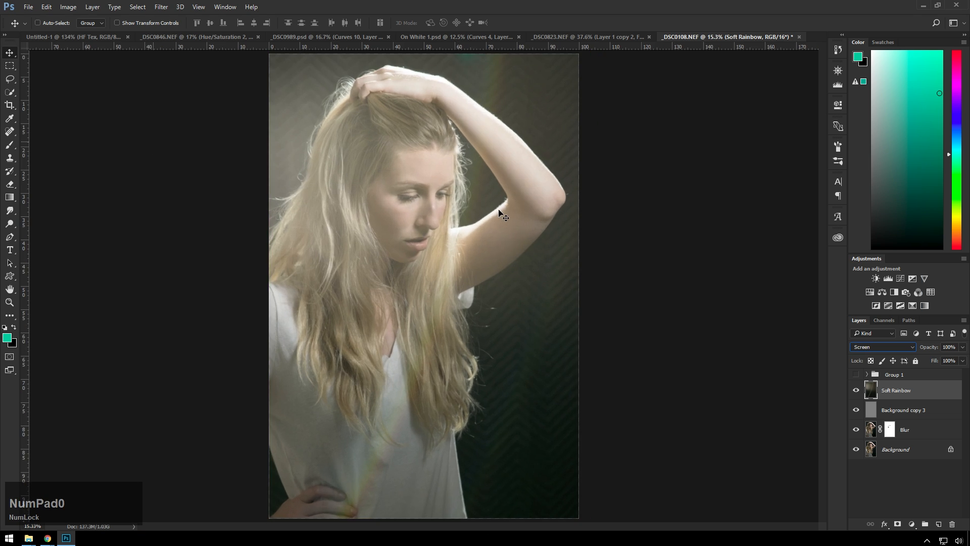
{"action": "left_click", "coordinate": [951, 383]}
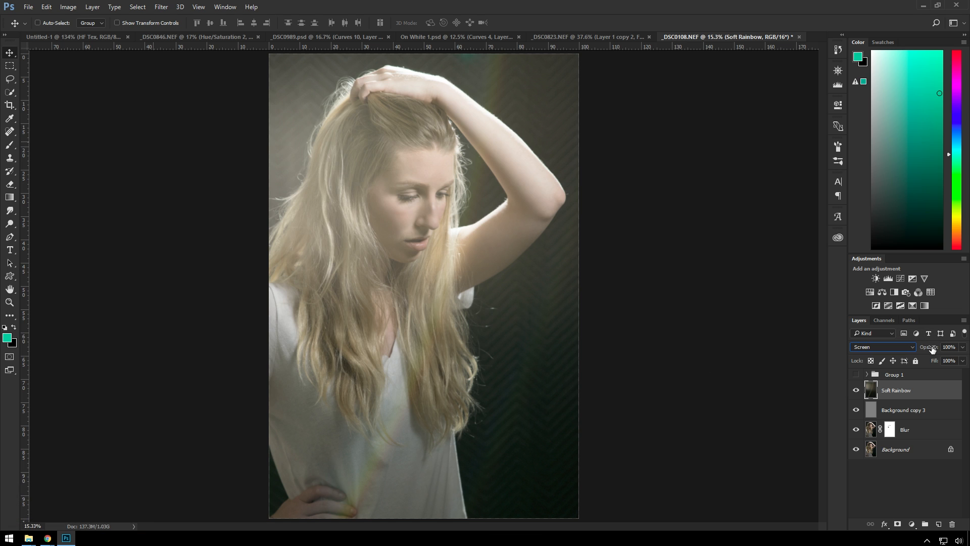
{"action": "left_click_drag", "start_coordinate": [932, 349], "coordinate": [952, 348]}
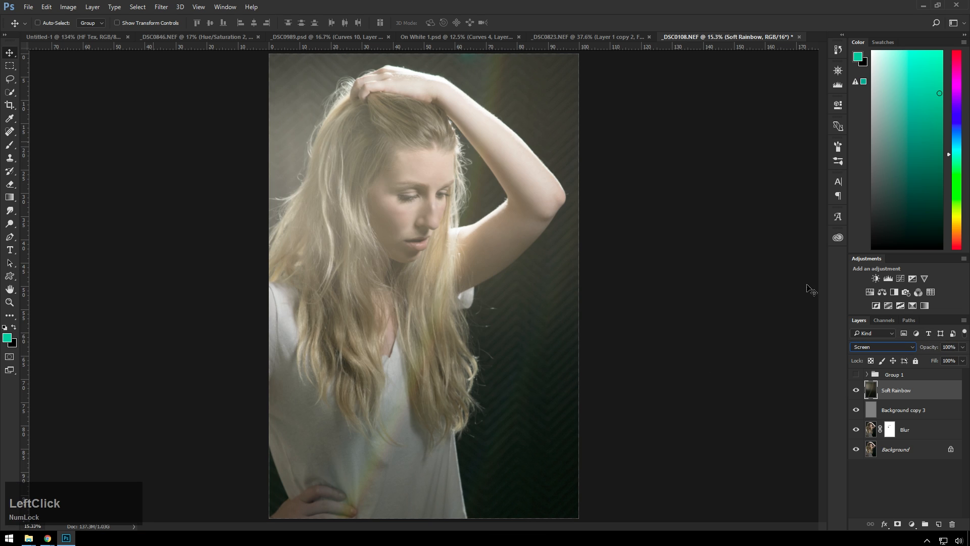
Apply Levels to the Soft Rainbow layer with a black input of 32 and a midtone value of 1.03
{"action": "key", "text": "ctrl"}
{"action": "key", "text": "ctrl+l"}
{"action": "left_click_drag", "start_coordinate": [626, 235], "coordinate": [696, 234]}
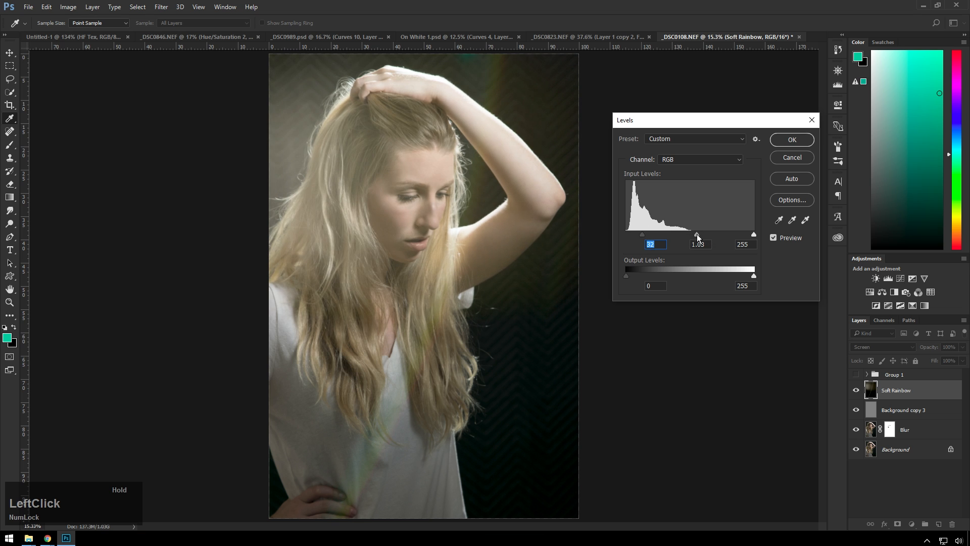
{"action": "left_click", "coordinate": [792, 141]}
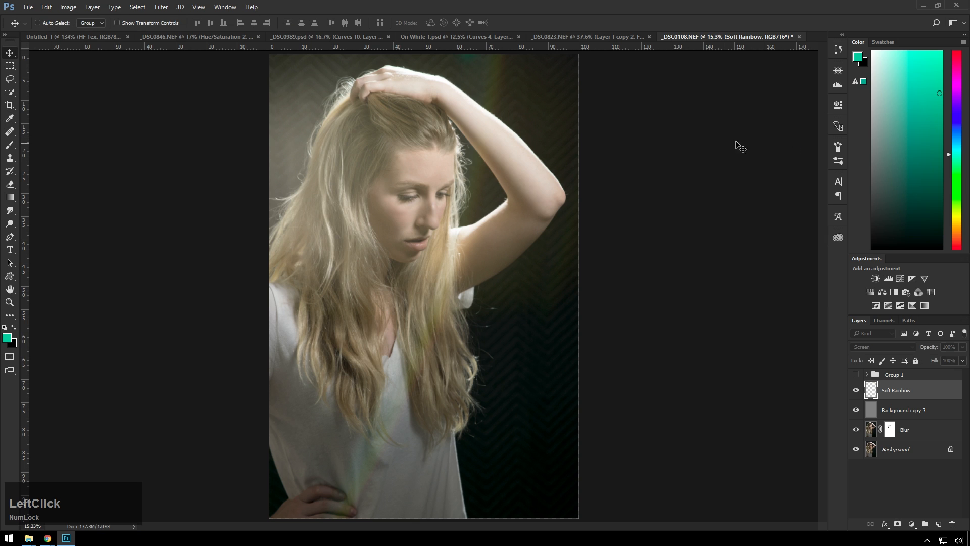
Compare the portrait with the original by isolating the Background layer and restoring all the visible layers
{"action": "left_click", "coordinate": [858, 451], "text": "alt"}
{"action": "left_click", "coordinate": [861, 454], "text": "alt"}
{"action": "scroll", "coordinate": [585, 277], "scroll_direction": "down", "scroll_amount": 2}
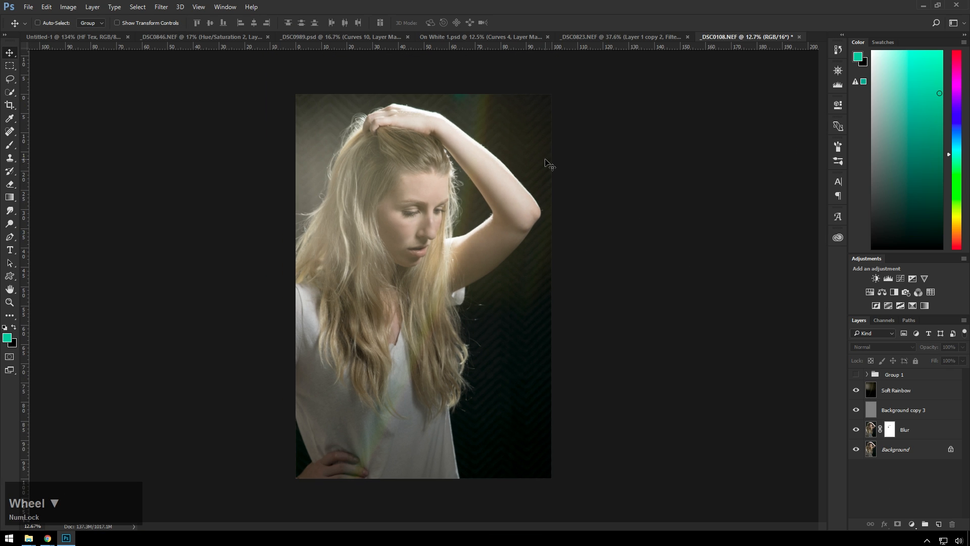